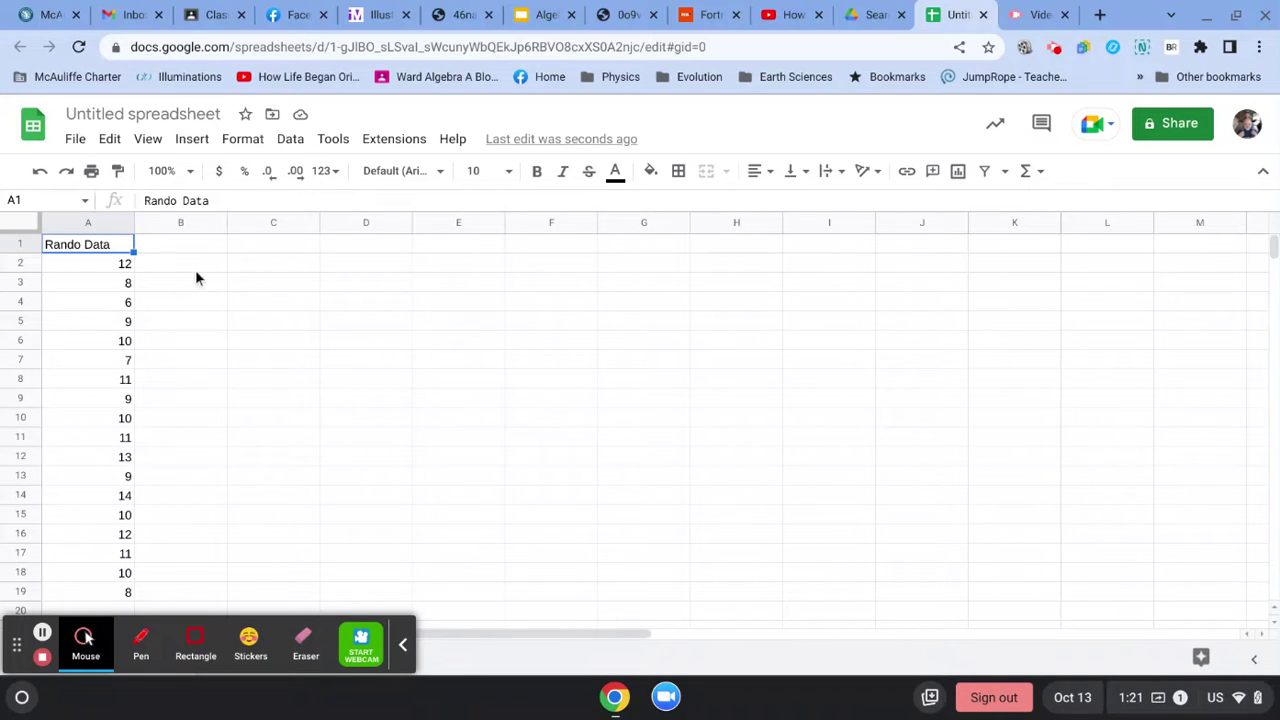
Check the Rando Data against the worksheet PDF, then select the values A2:A19
click(456, 15)
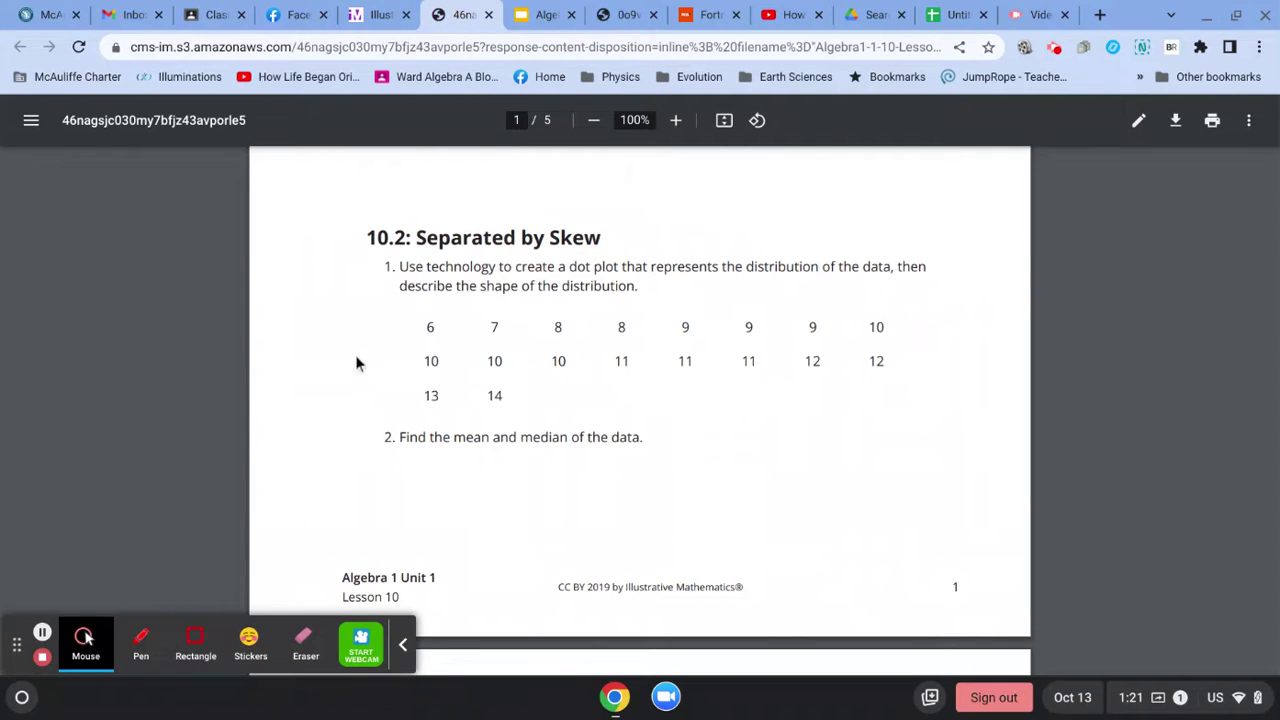
click(960, 17)
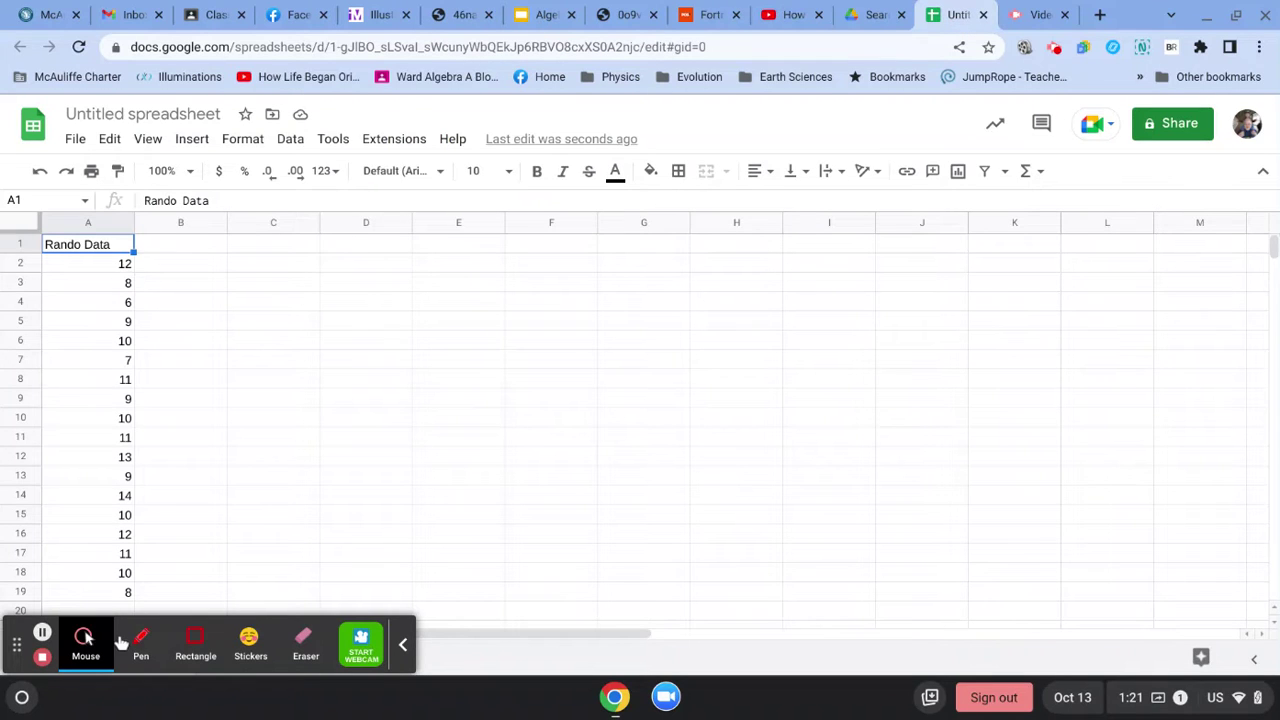
click(180, 303)
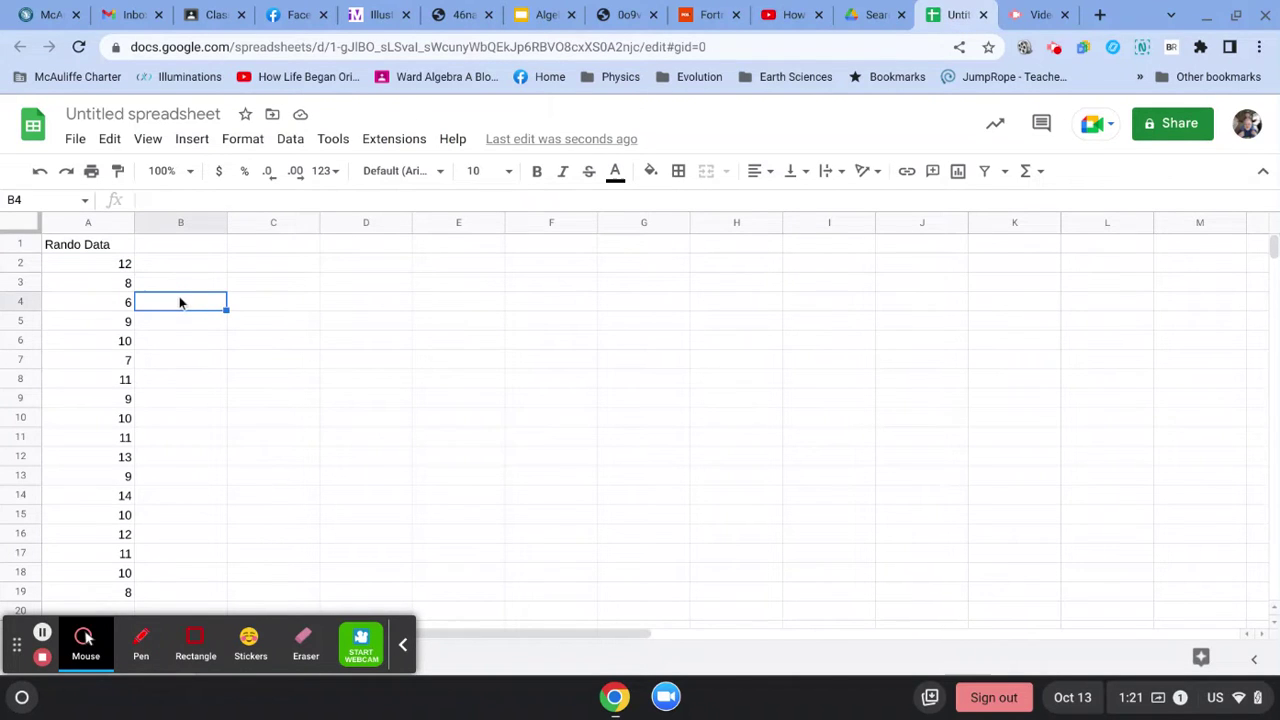
key(Up)
key(Left)
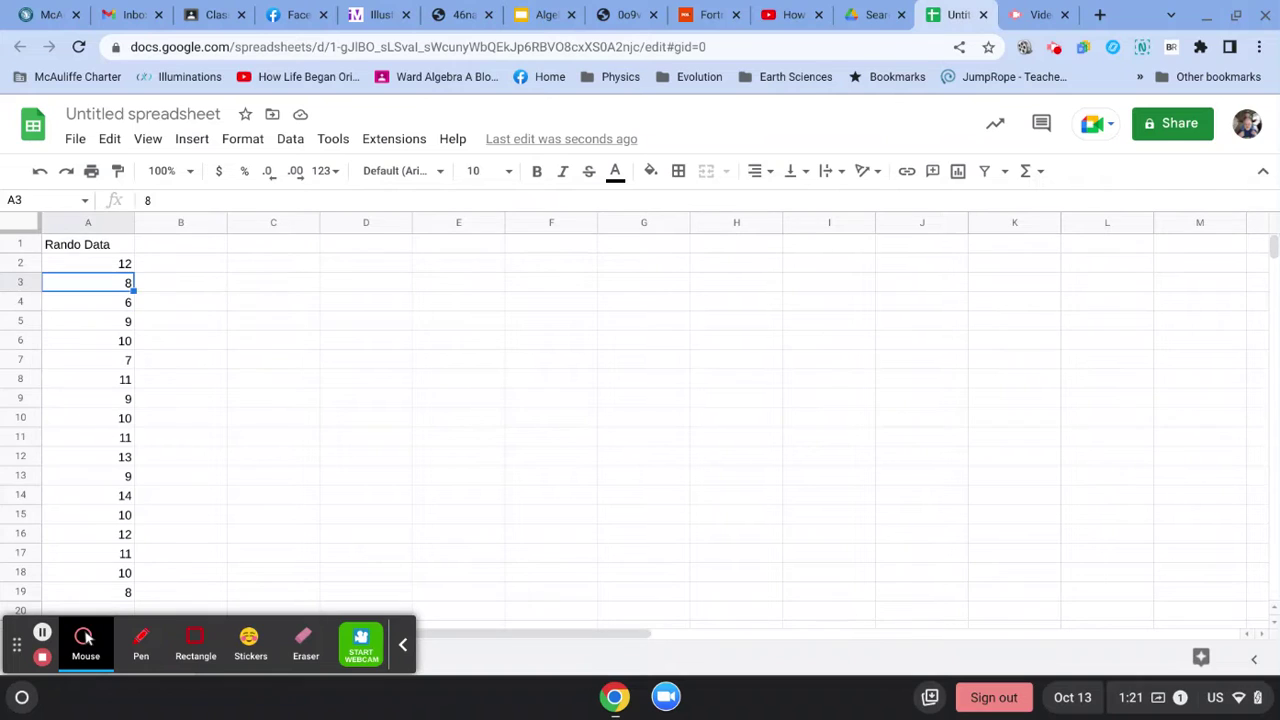
key(Up)
key(shift+Down)
key(shift+Down)
key(shift+Down)
key(shift+Down)
key(shift+Down)
key(shift+Down)
key(shift+Down)
key(shift+Down)
key(shift+Down)
key(shift+Down)
key(shift+Down)
key(shift+Down)
key(shift+Down)
key(shift+Down)
key(shift+Down)
key(shift+Down)
key(shift+Down)
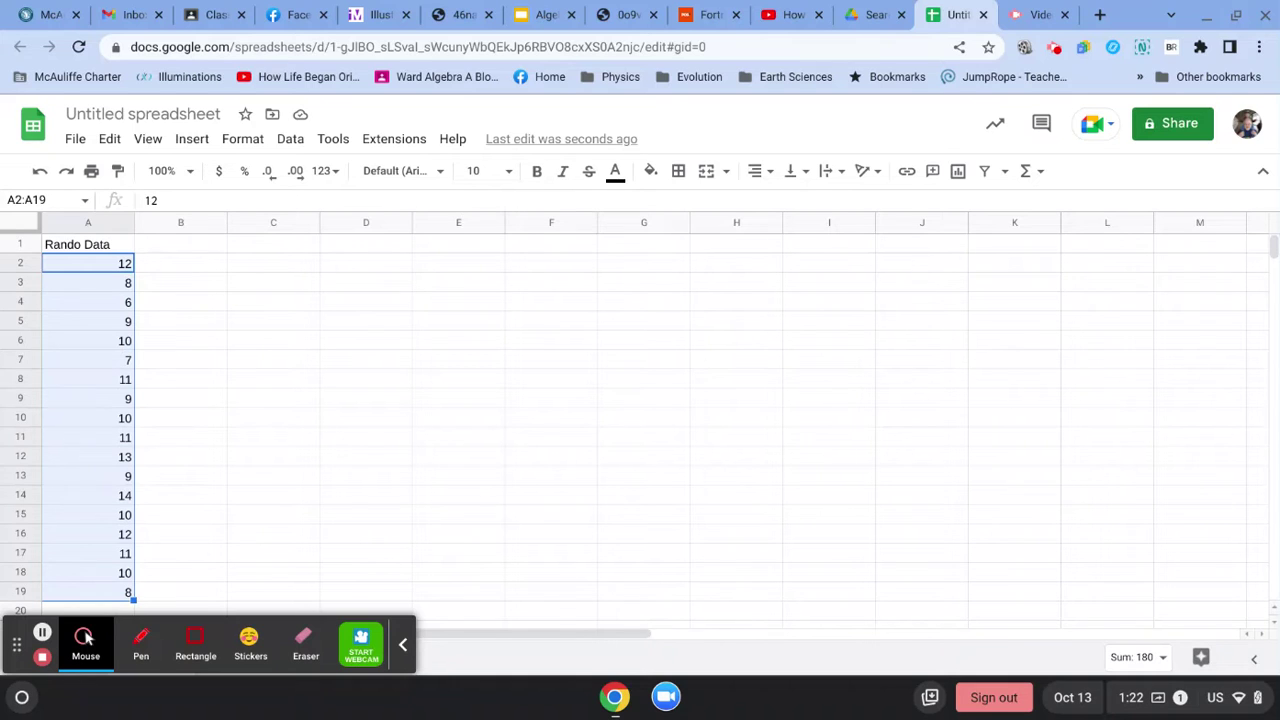
click(291, 140)
mouse_move(320, 204)
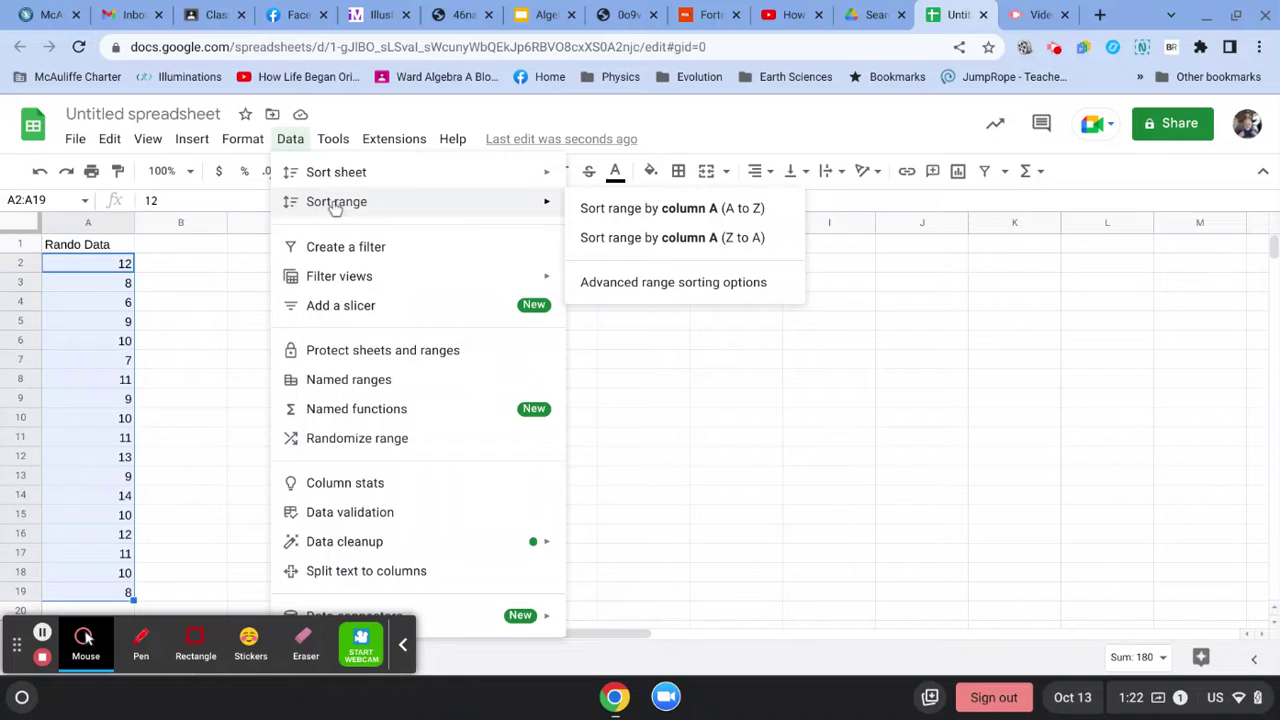
click(624, 210)
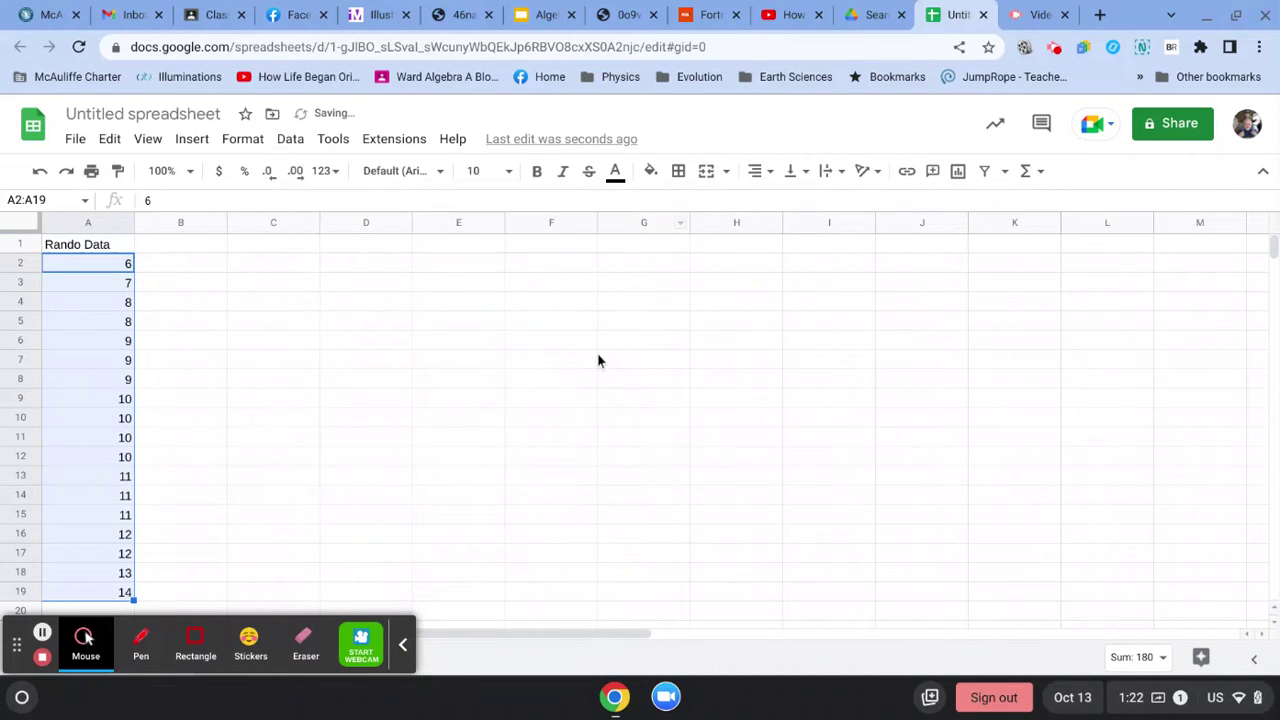
key(ctrl+z)
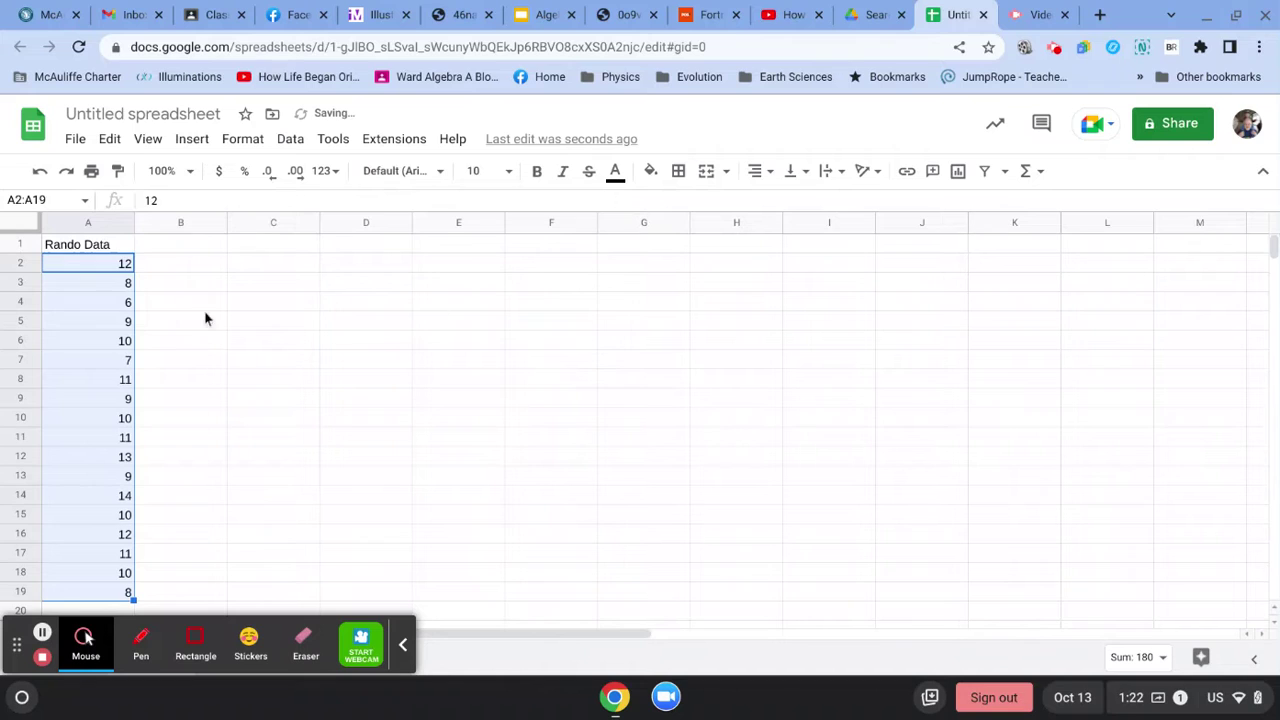
click(166, 310)
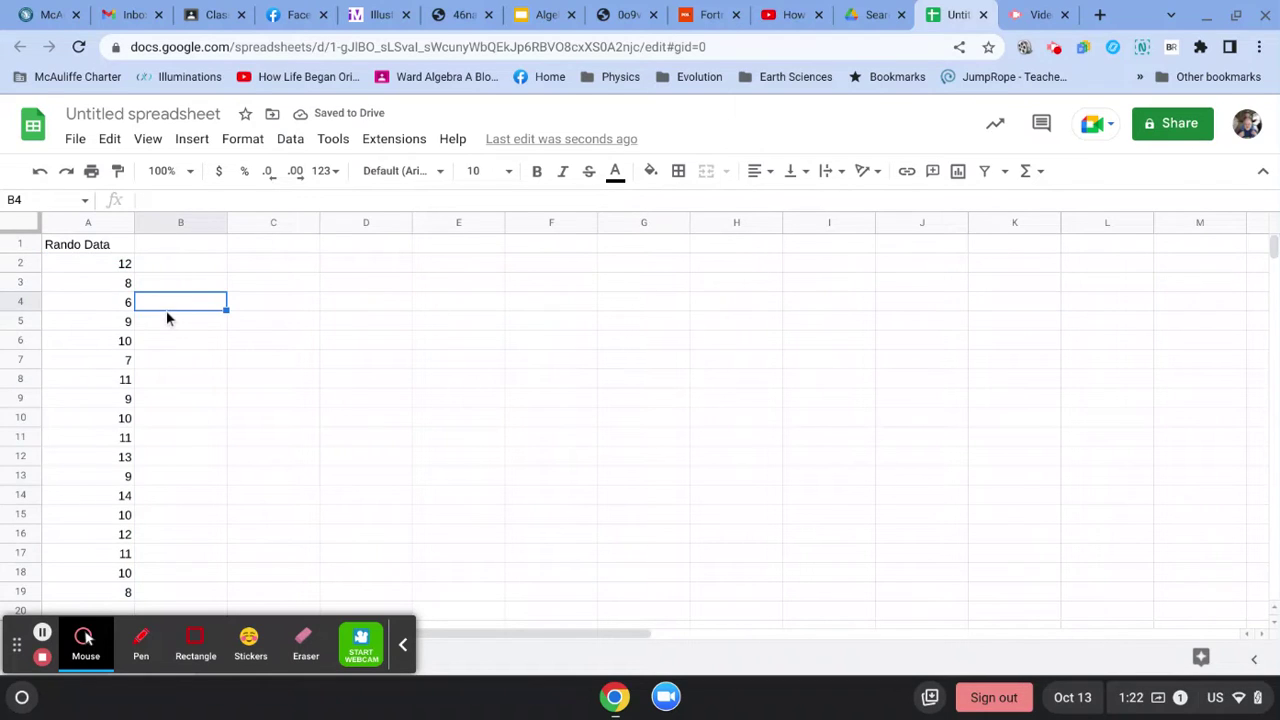
key(Up)
key(Up)
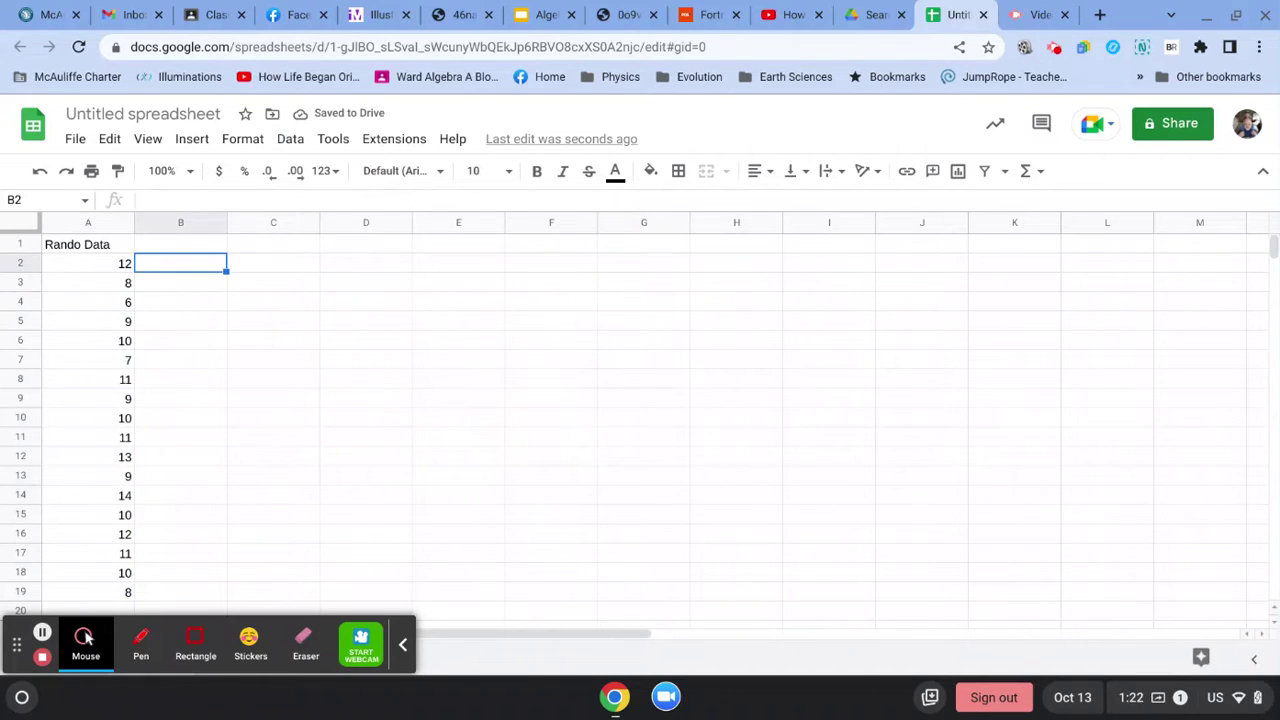
key(Right)
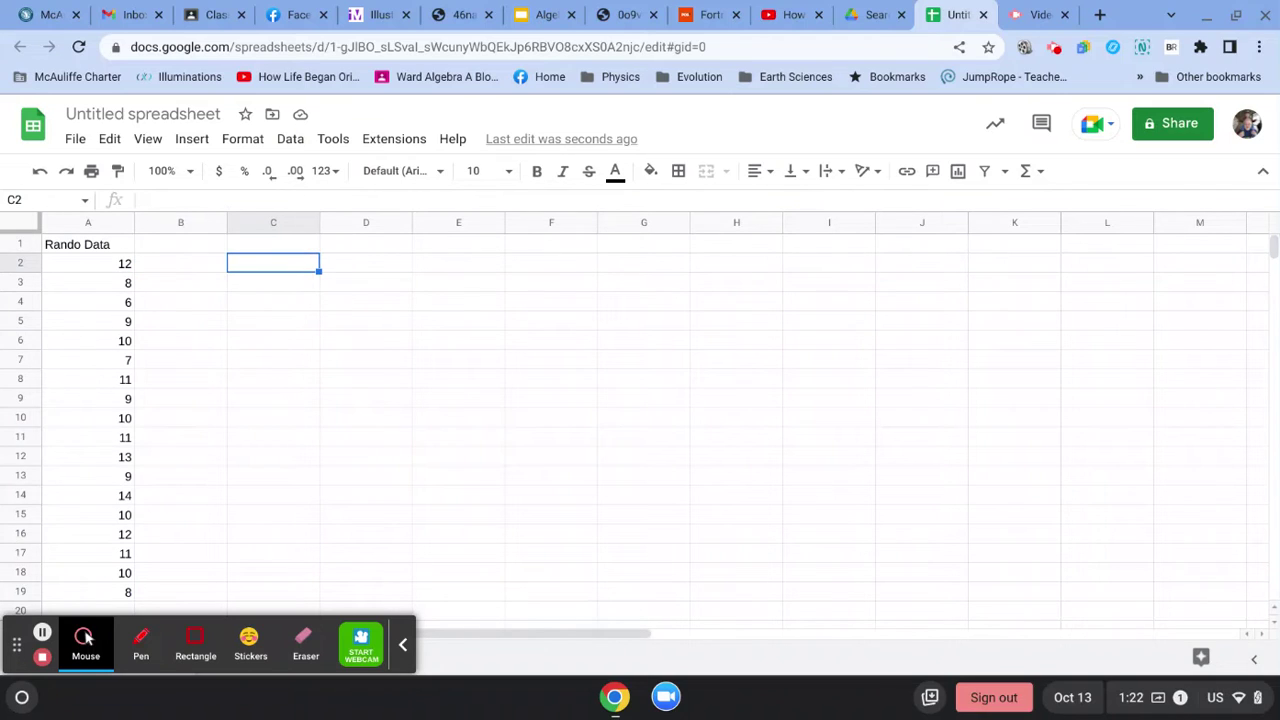
key(Right)
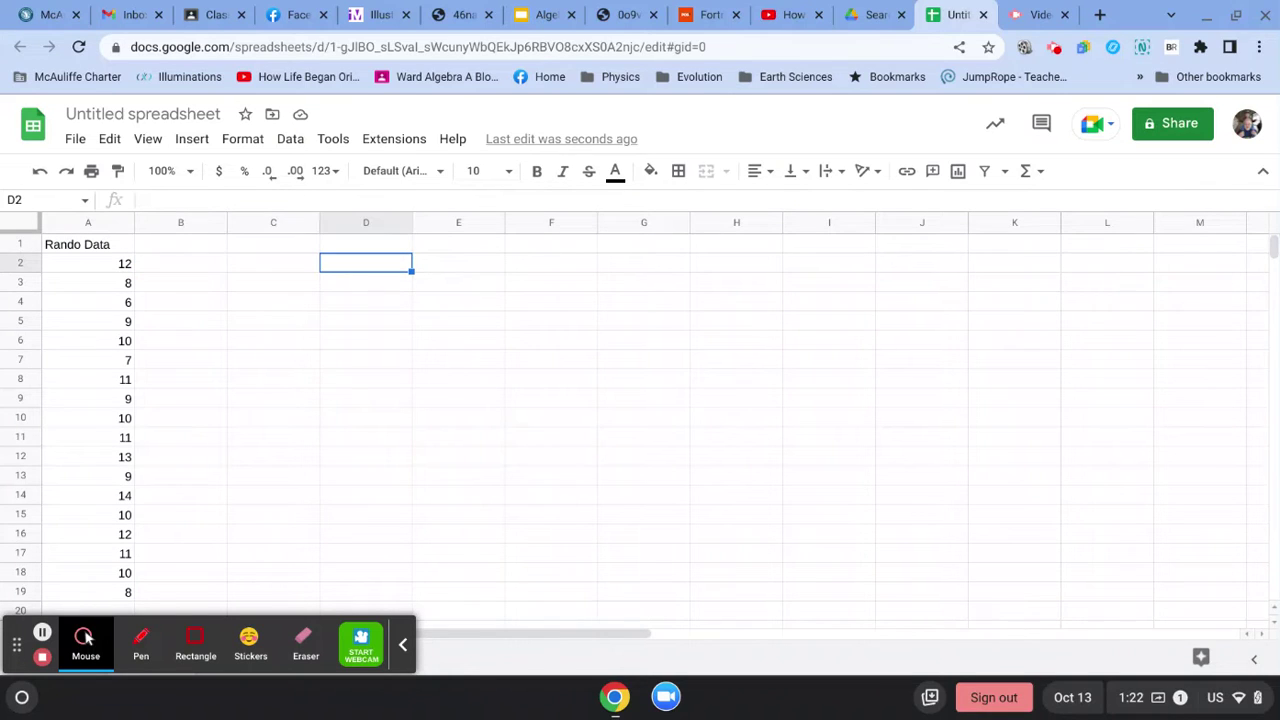
key(Left)
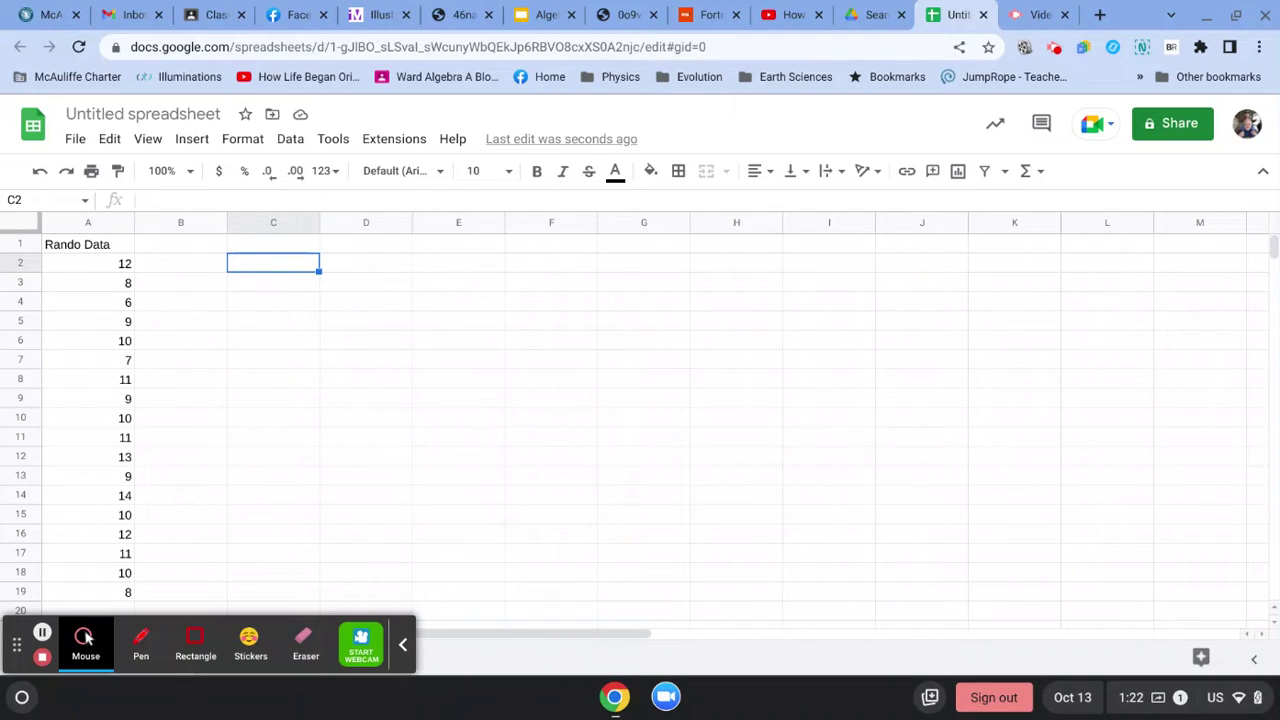
Enter the headings Minimum, Quartile 1, Quartile 3 and Maximum across C2:F2
text(Min)
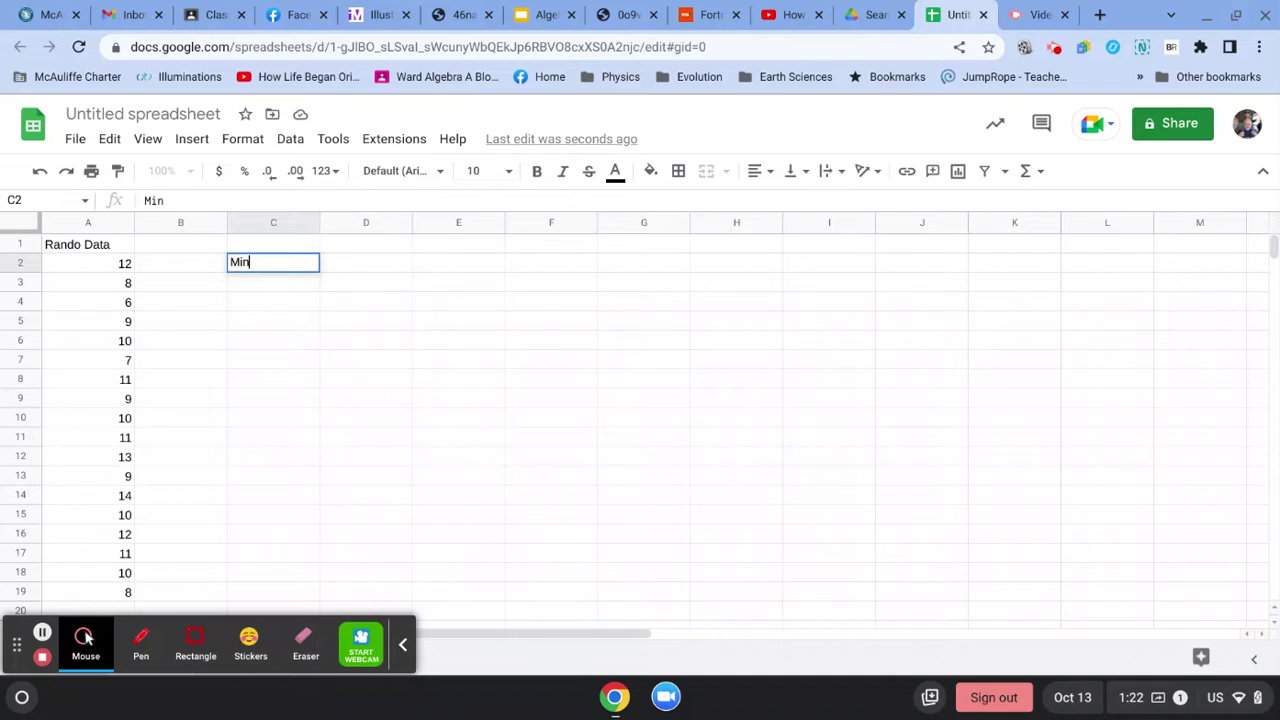
text(imum)
key(Tab)
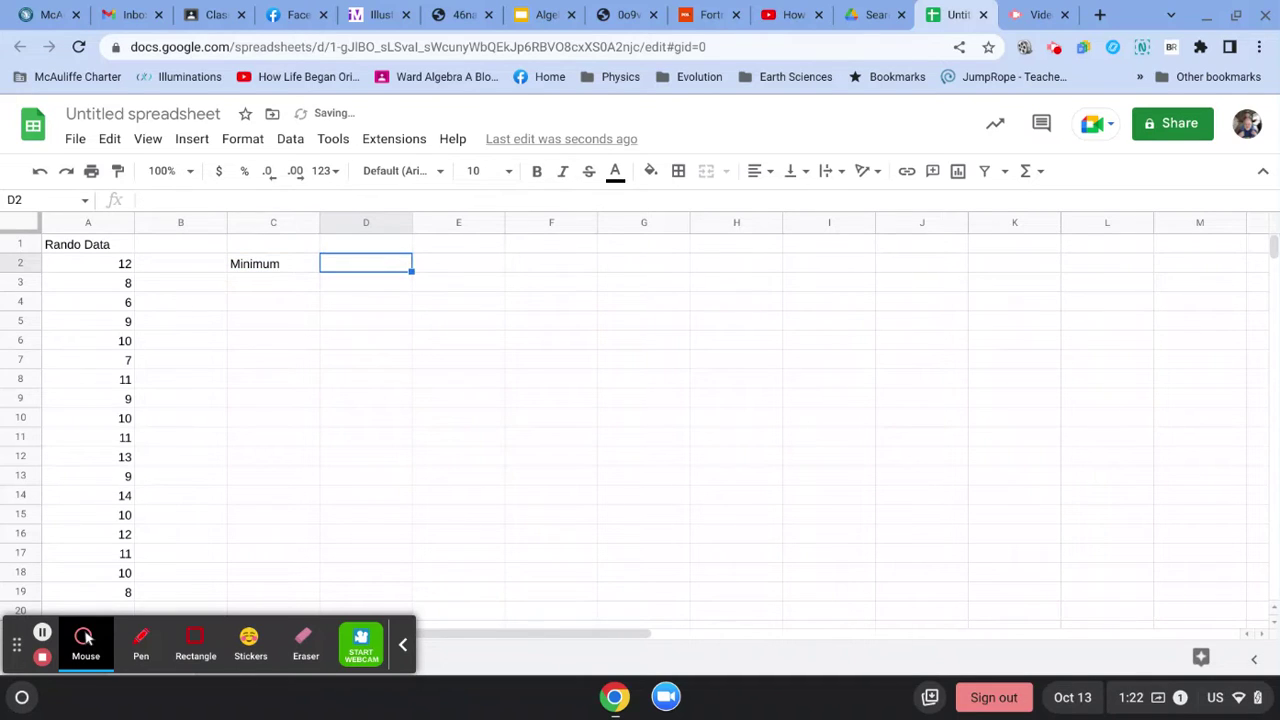
text(Quartile 1)
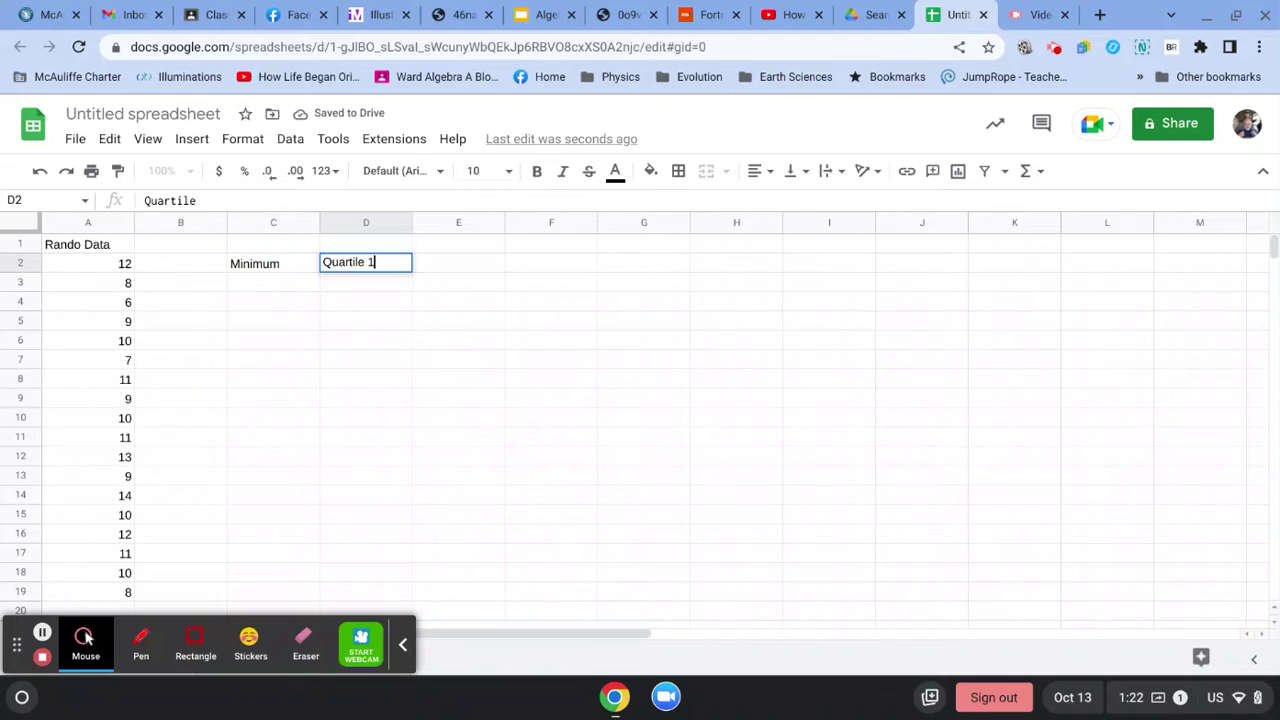
key(Tab)
text(Quar)
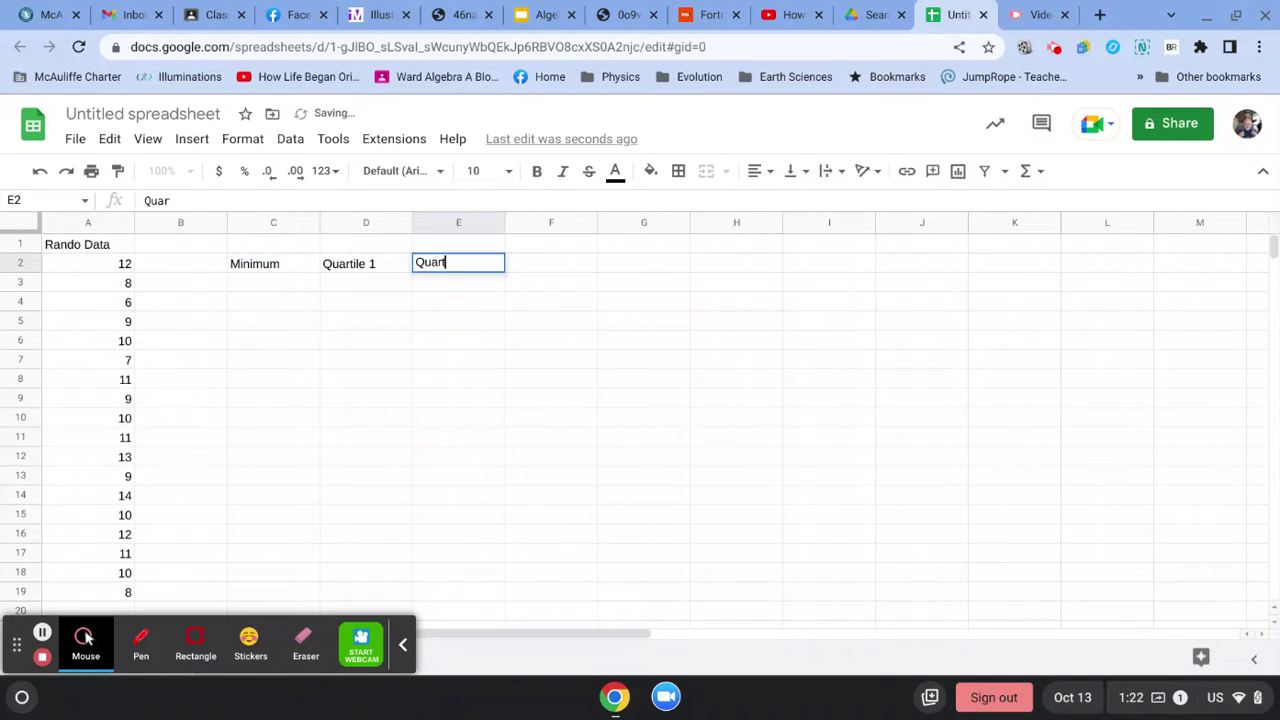
text(tile 3)
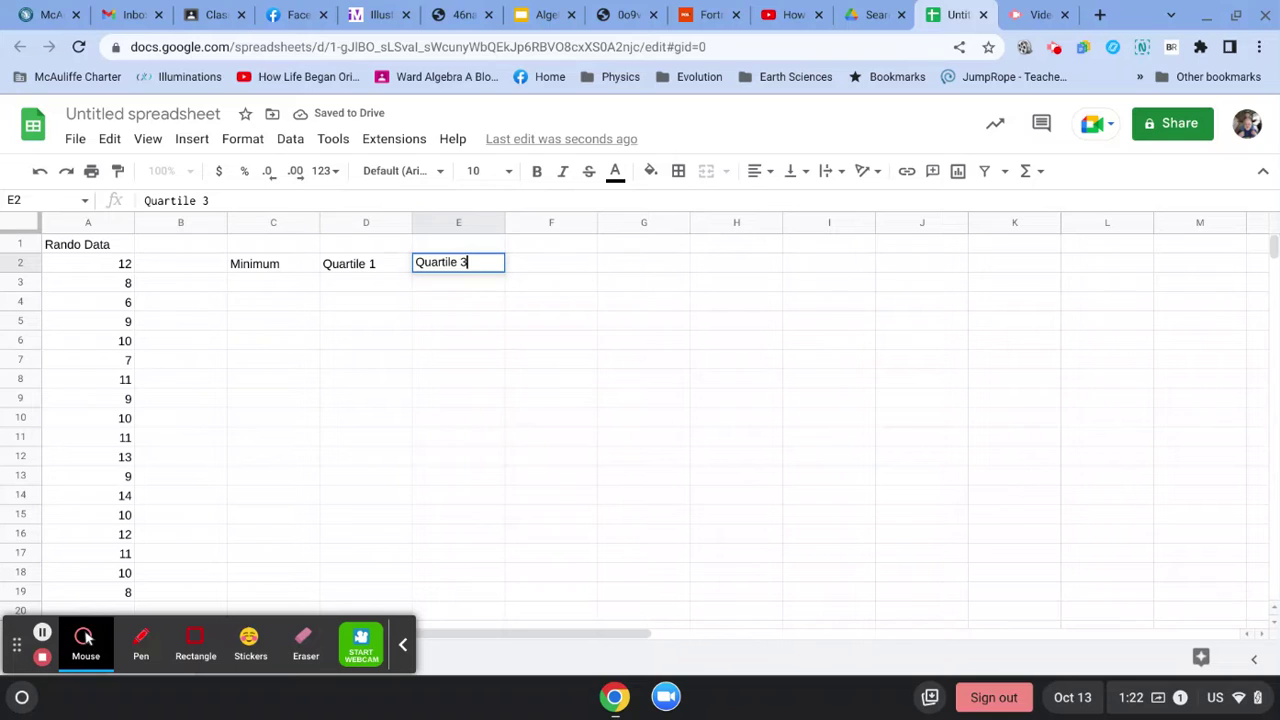
key(Tab)
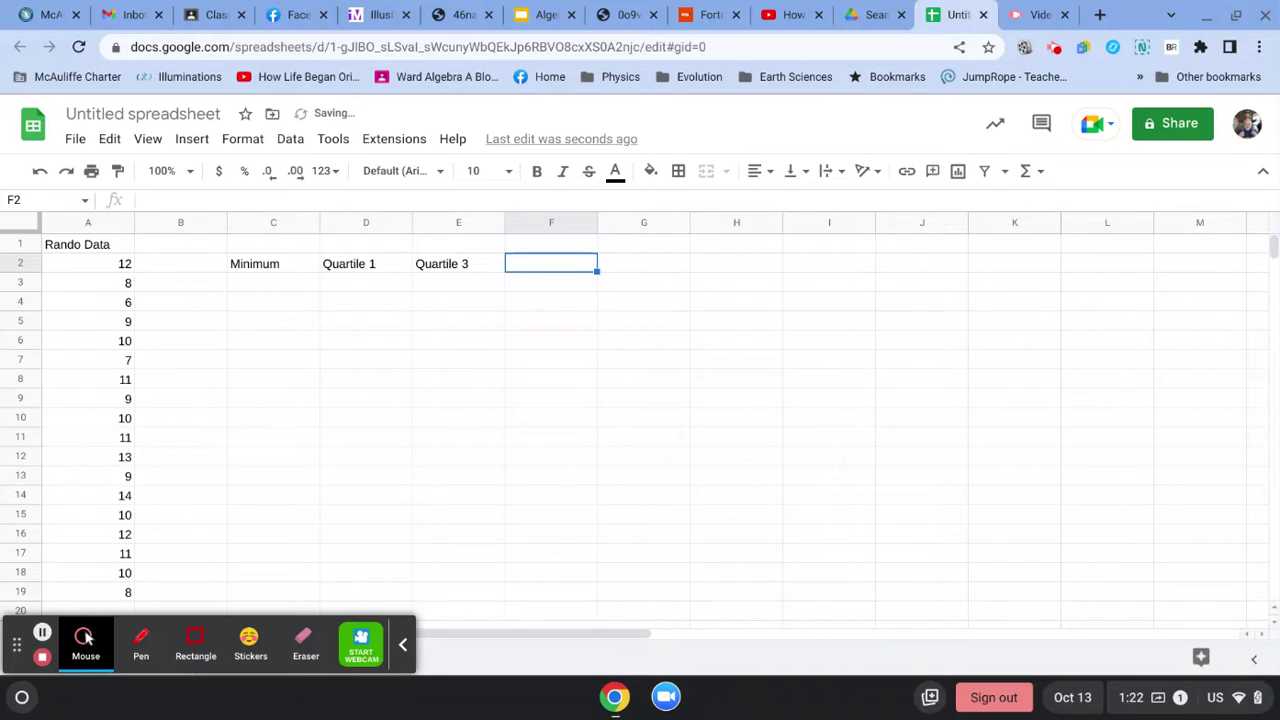
text(Maximum)
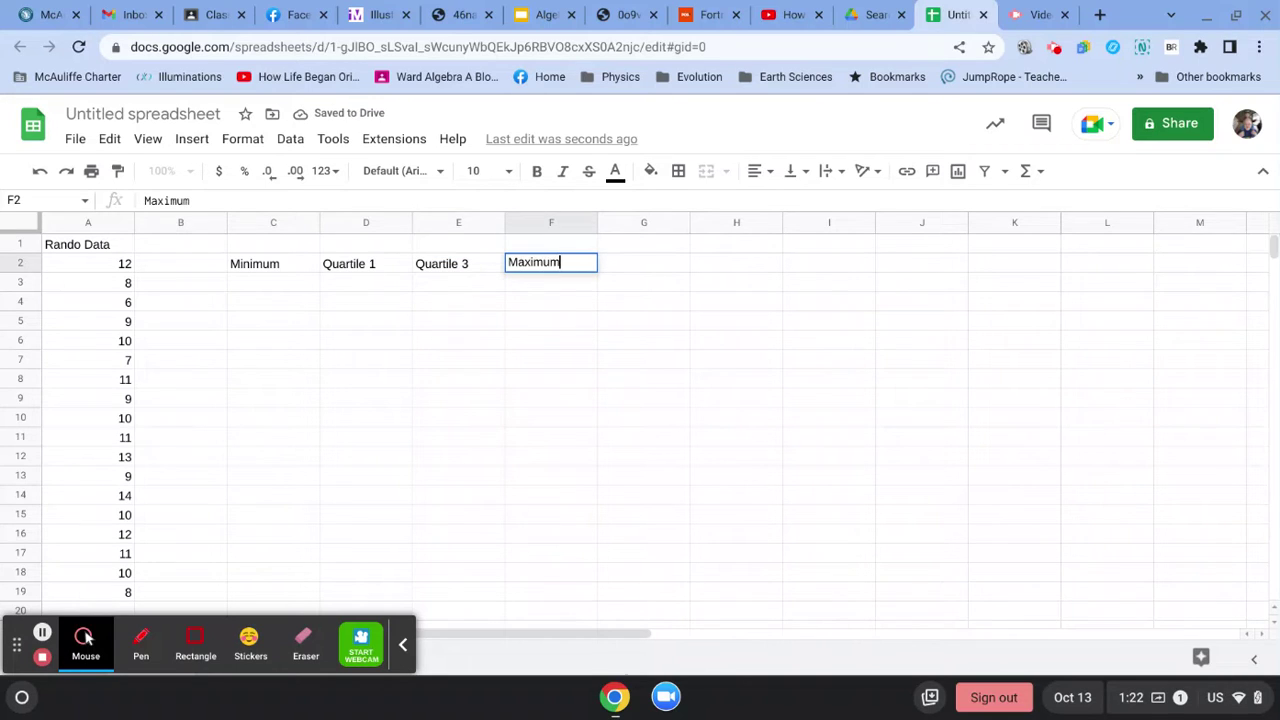
key(Return)
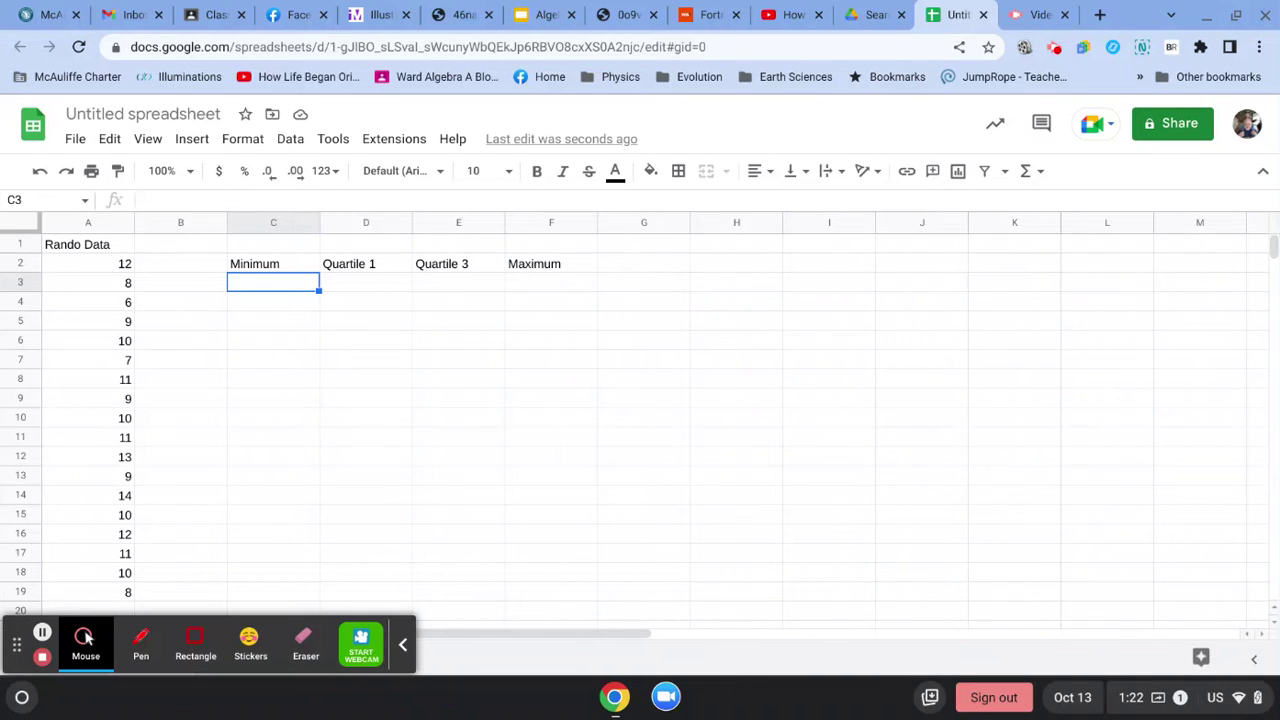
key(Left)
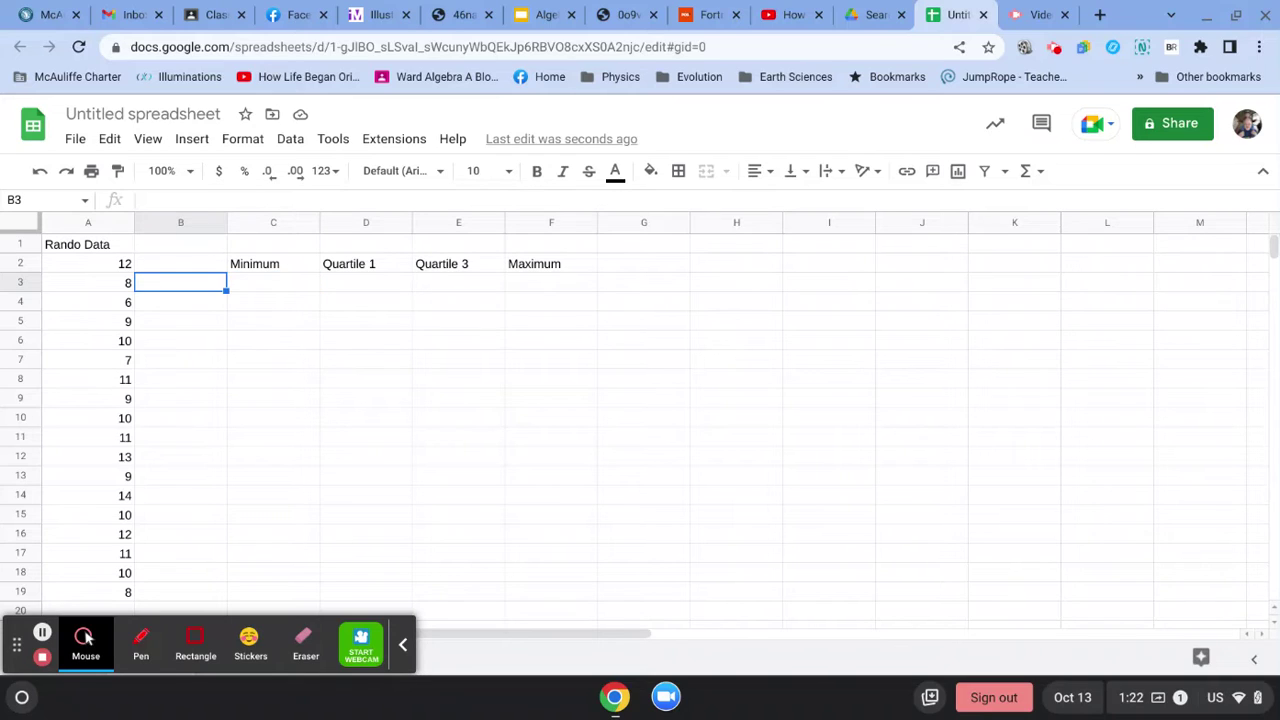
Enter =min(A2:A19) in C3, giving a minimum of 6
key(Right)
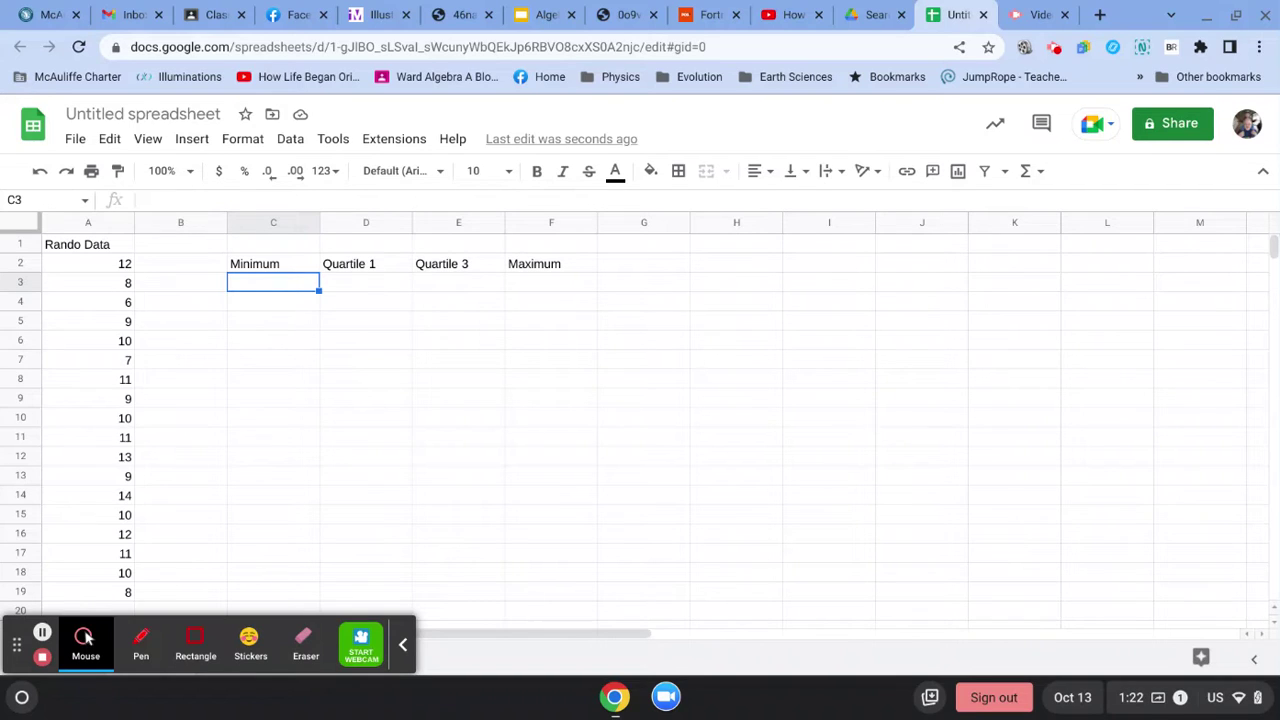
text(=min)
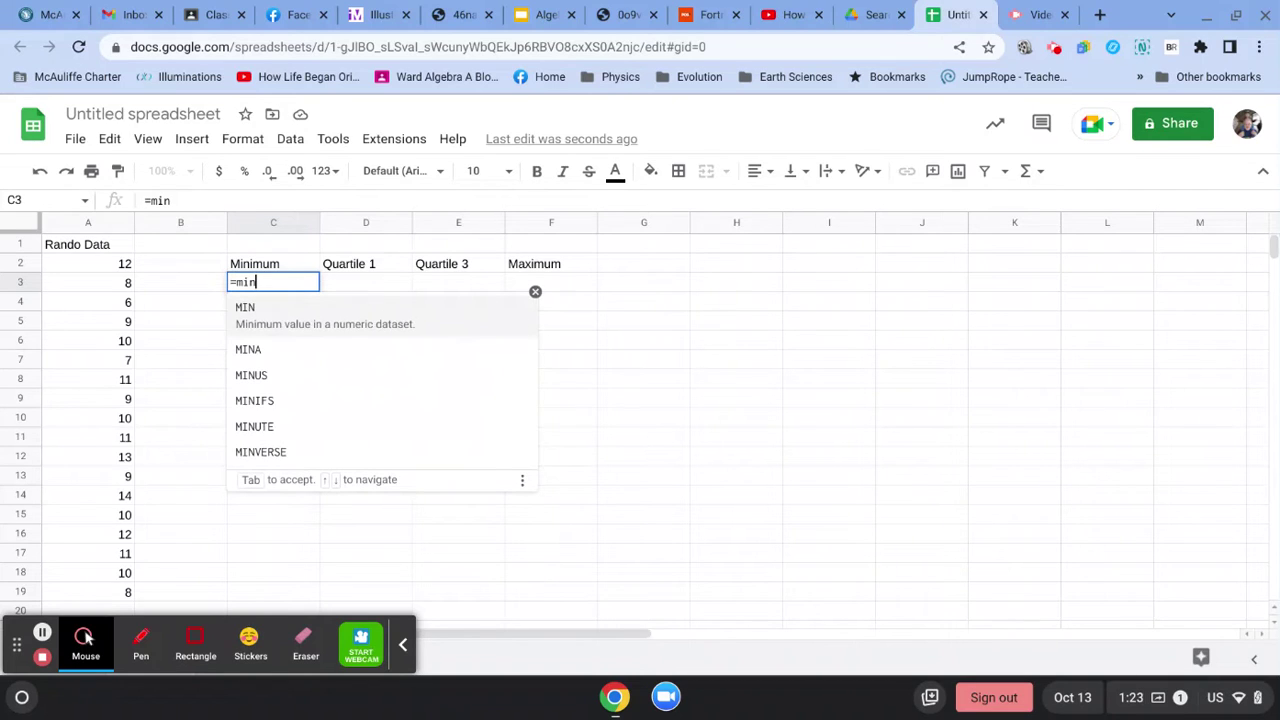
text(()
drag(118, 263, 118, 592)
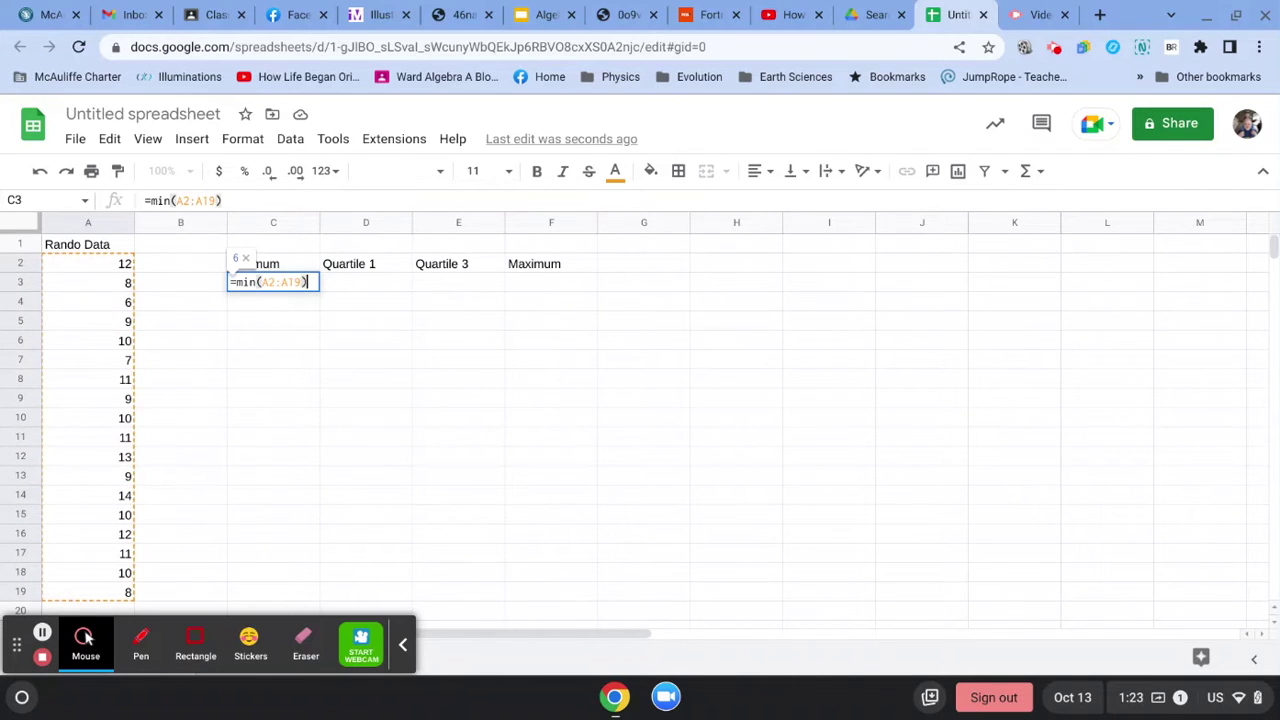
key(Return)
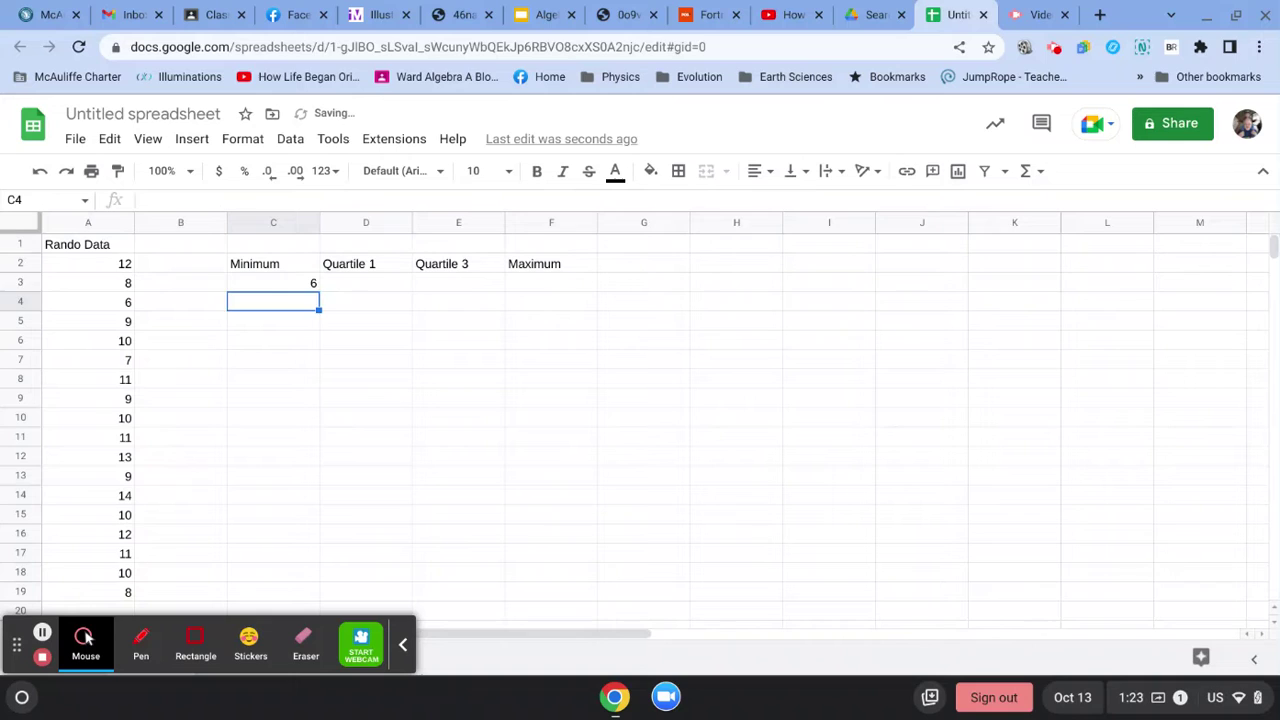
click(273, 283)
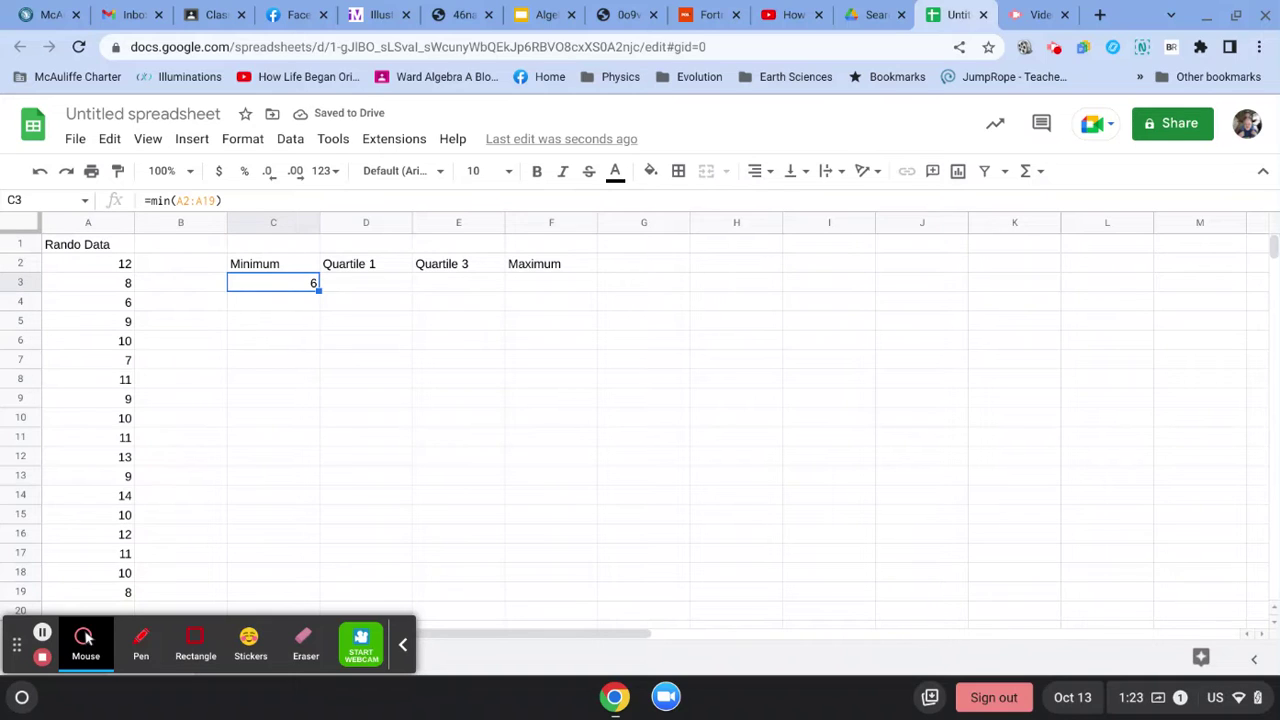
click(366, 283)
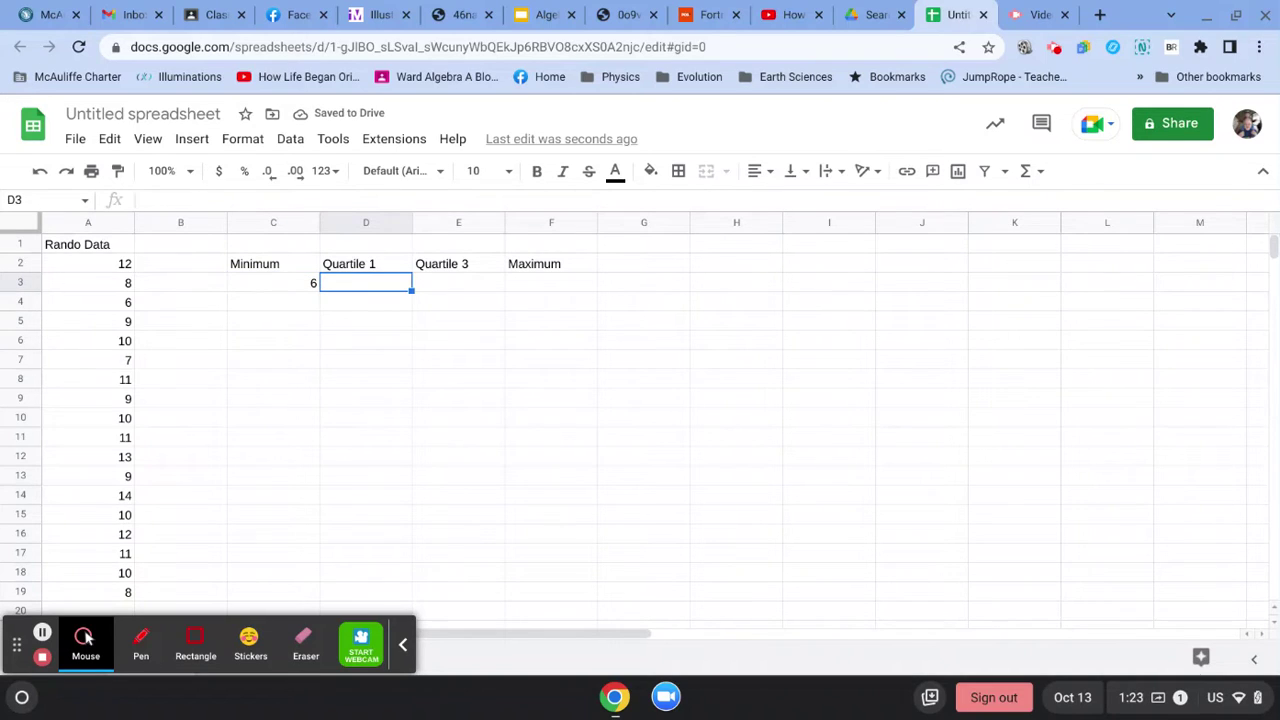
Enter =quartile(A2:A19,1) in D3, returning a first quartile of 9
text(=)
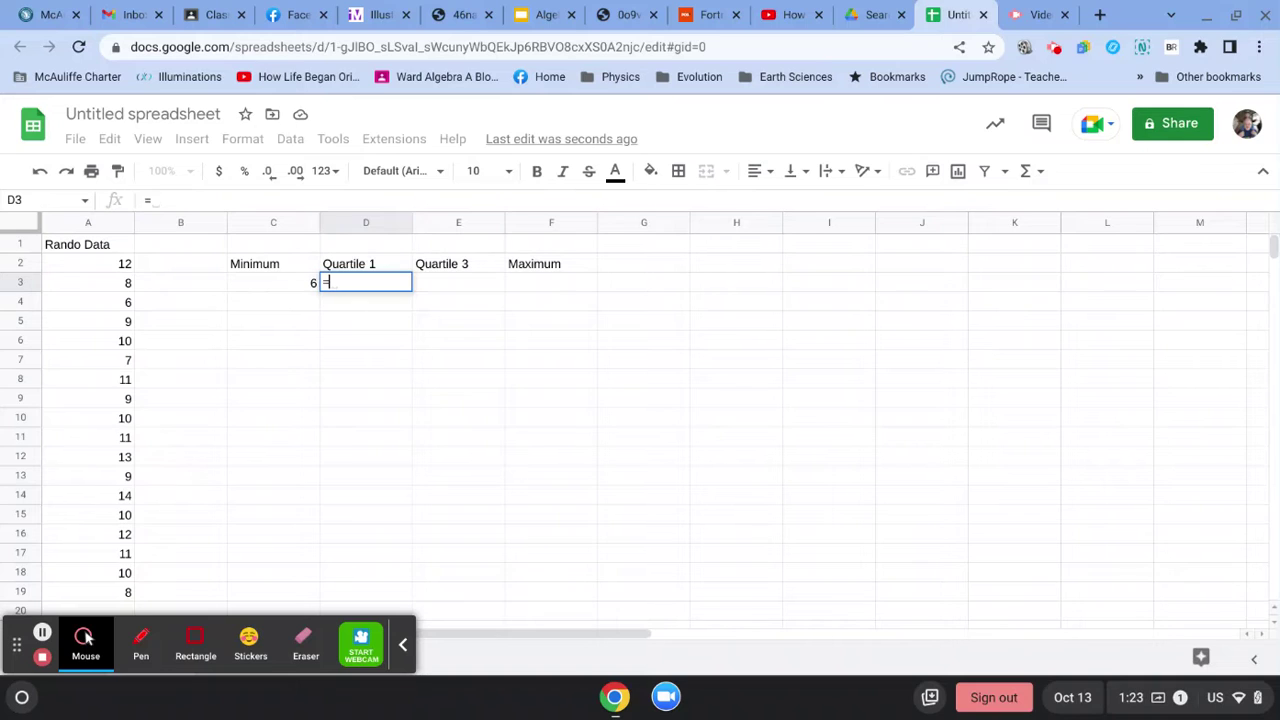
text(qu)
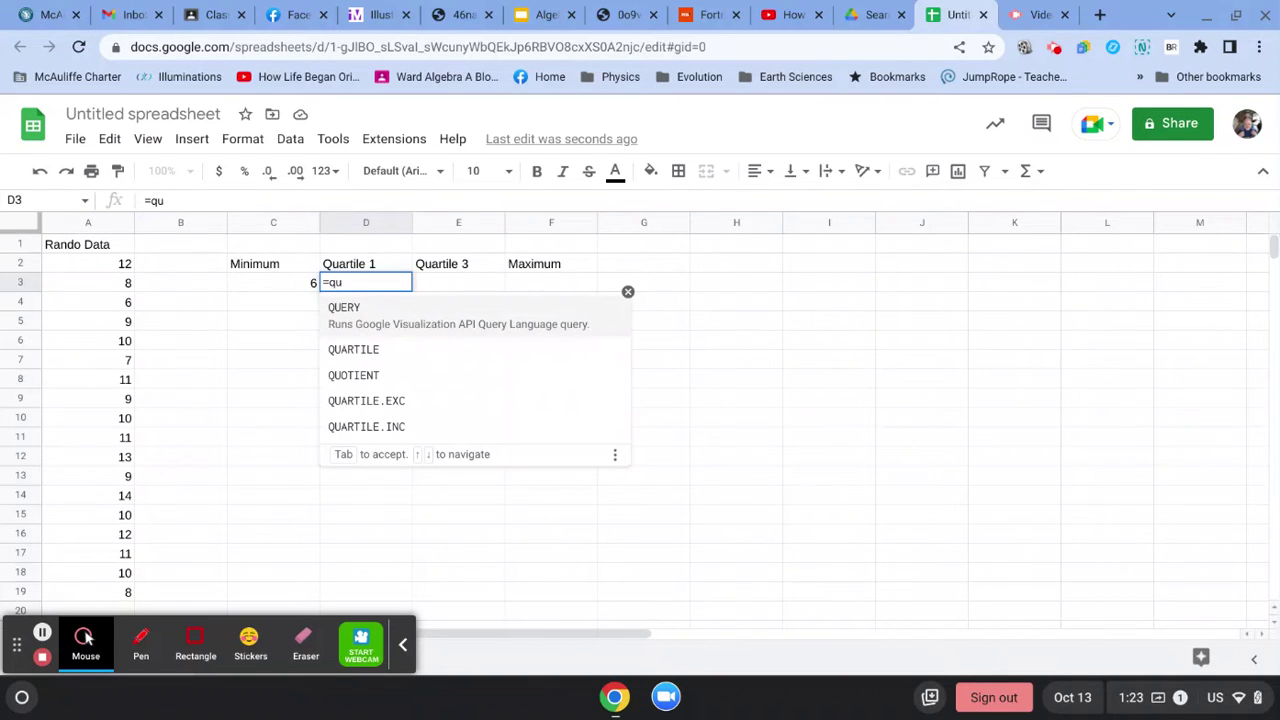
text(artile)
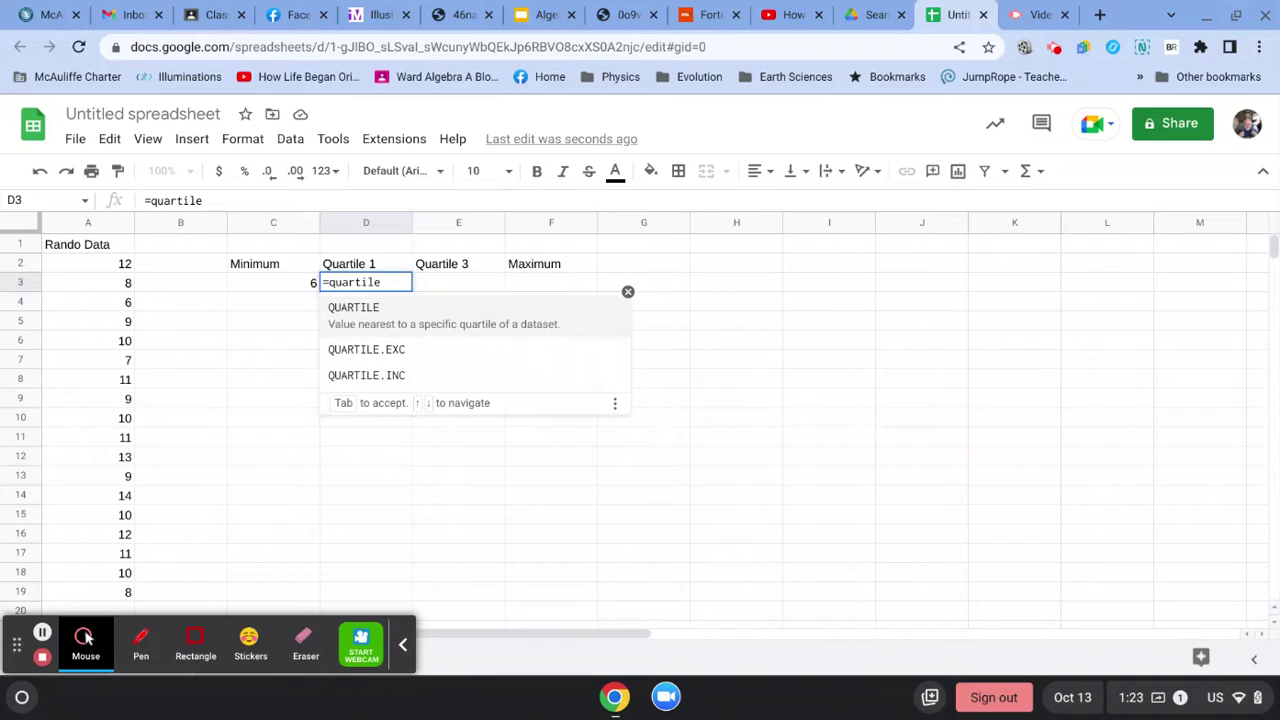
text(()
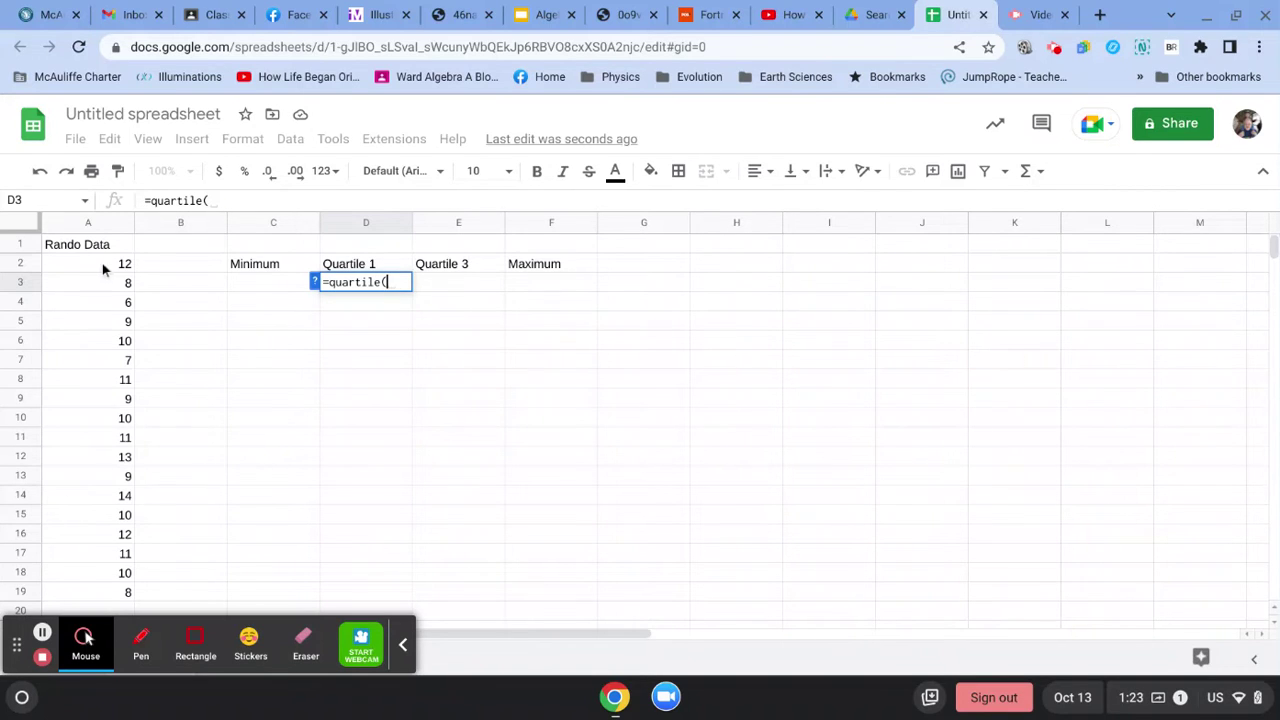
drag(102, 263, 102, 592)
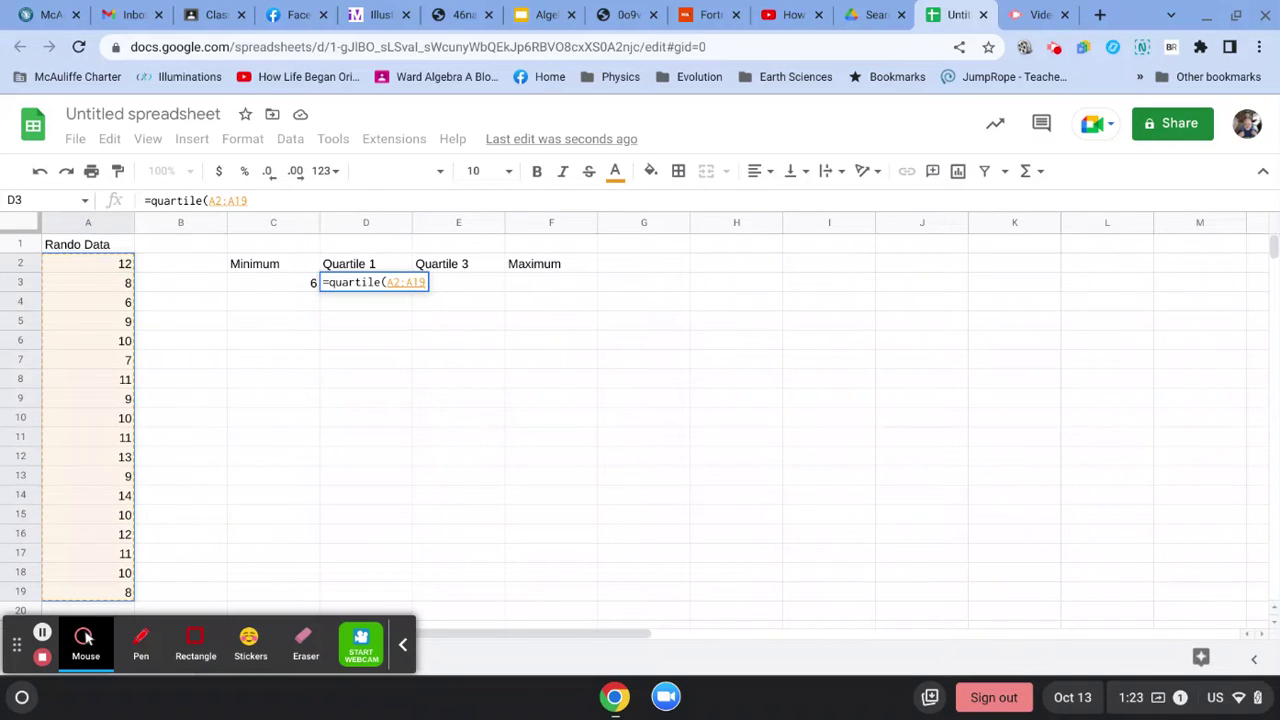
text(,1)
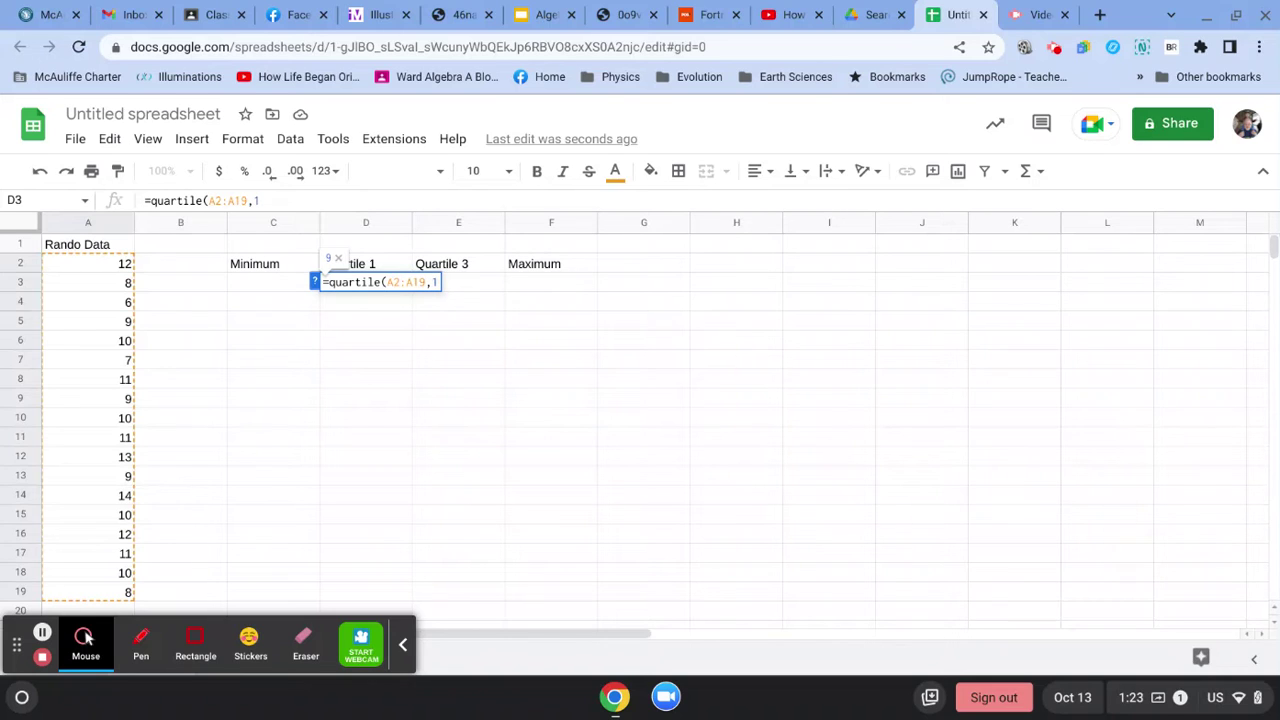
text())
key(Return)
key(Up)
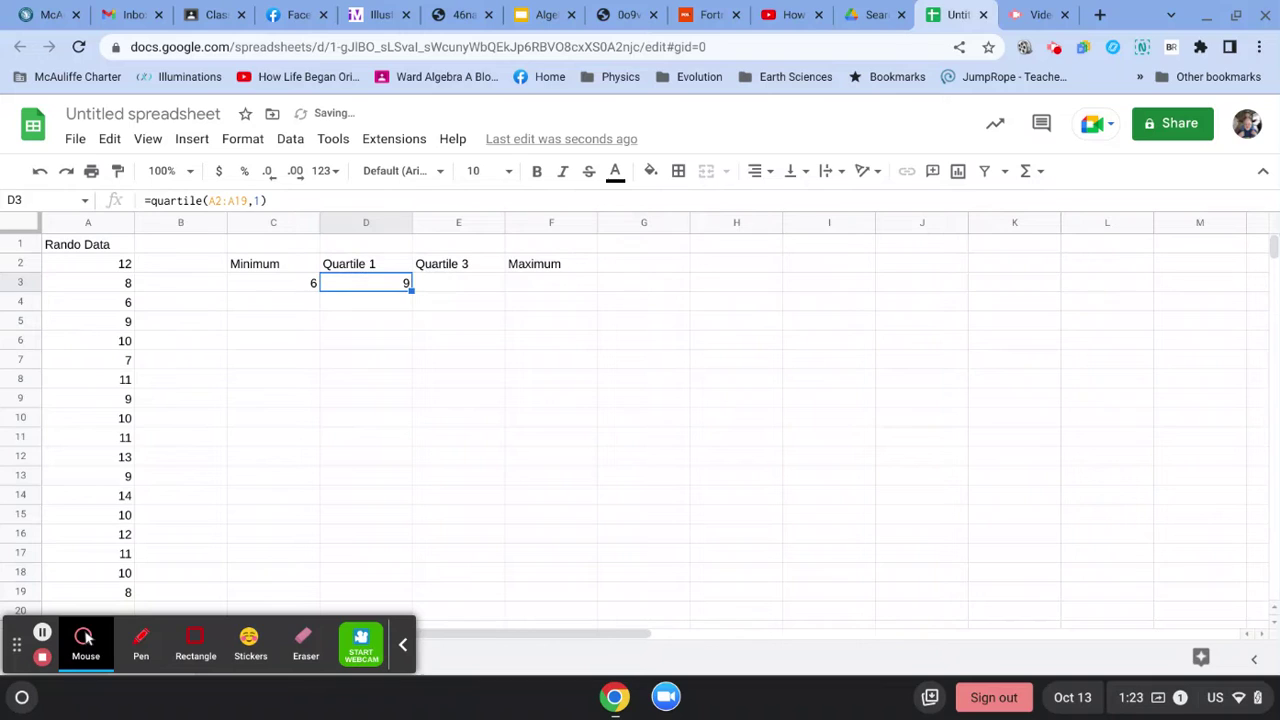
key(Right)
key(Left)
key(Right)
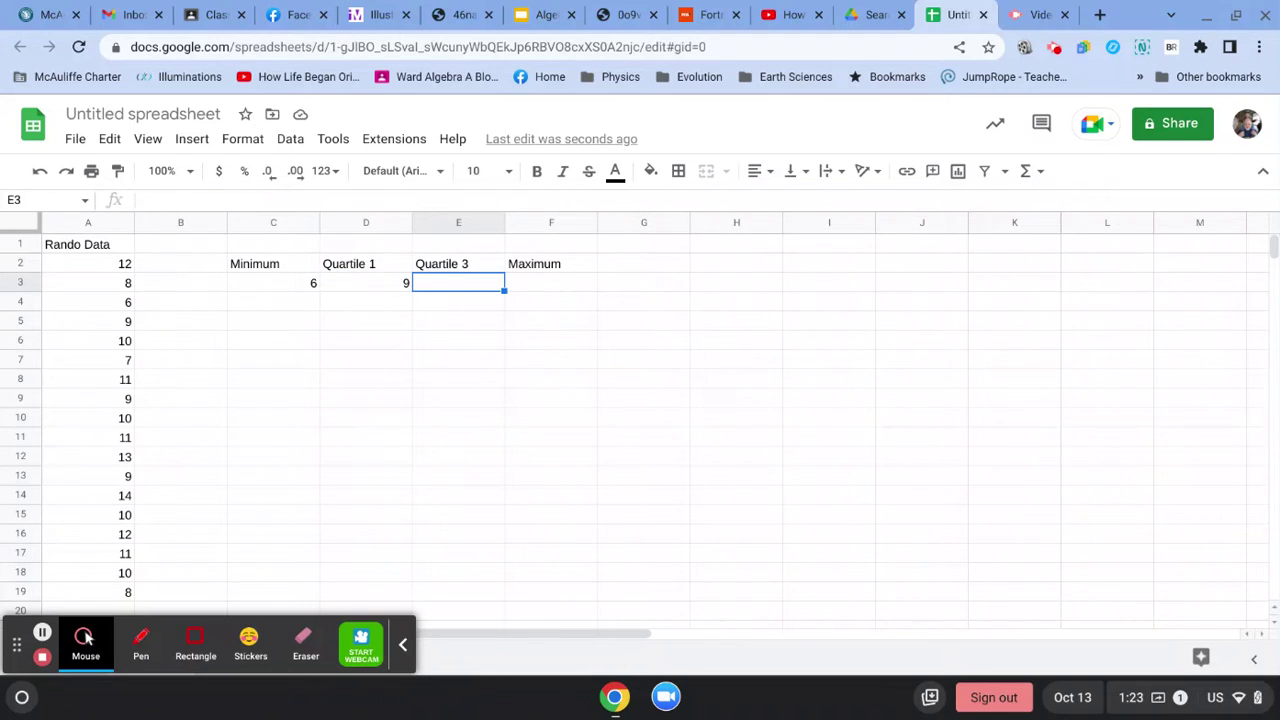
Enter =quartile(A2:A19,3) in E3, returning a third quartile of 11
text(=q)
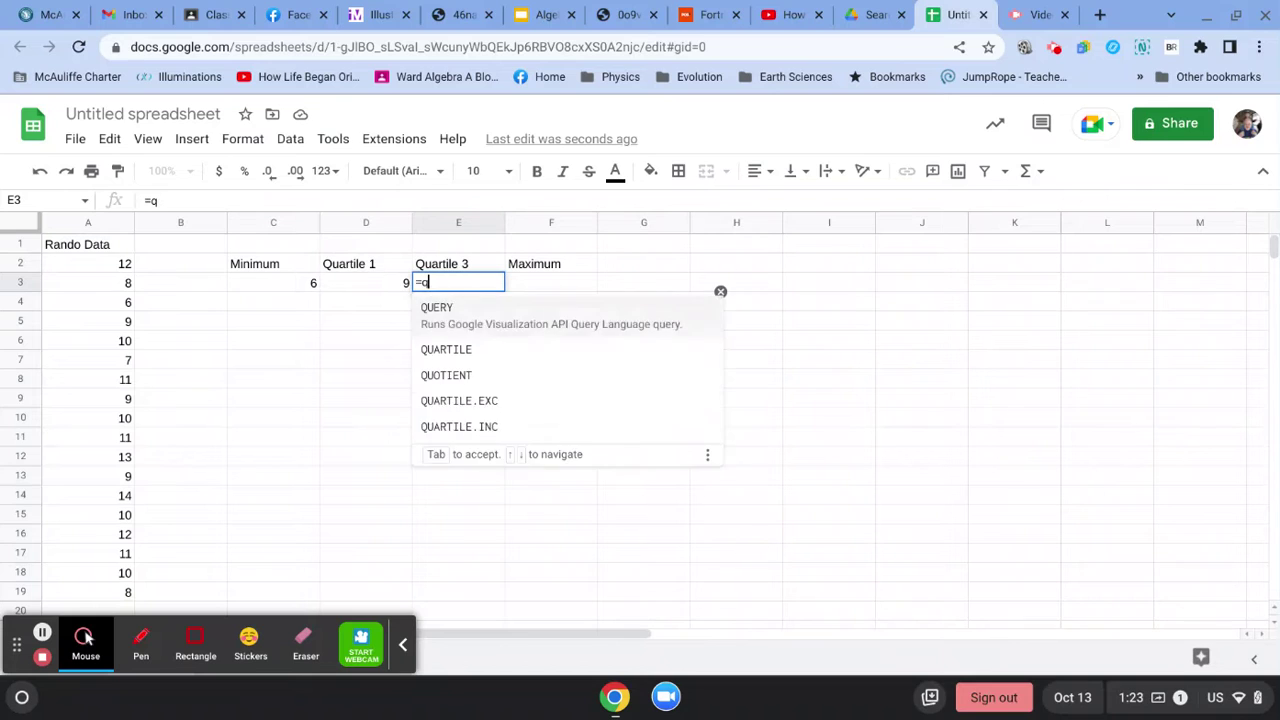
text(uartile)
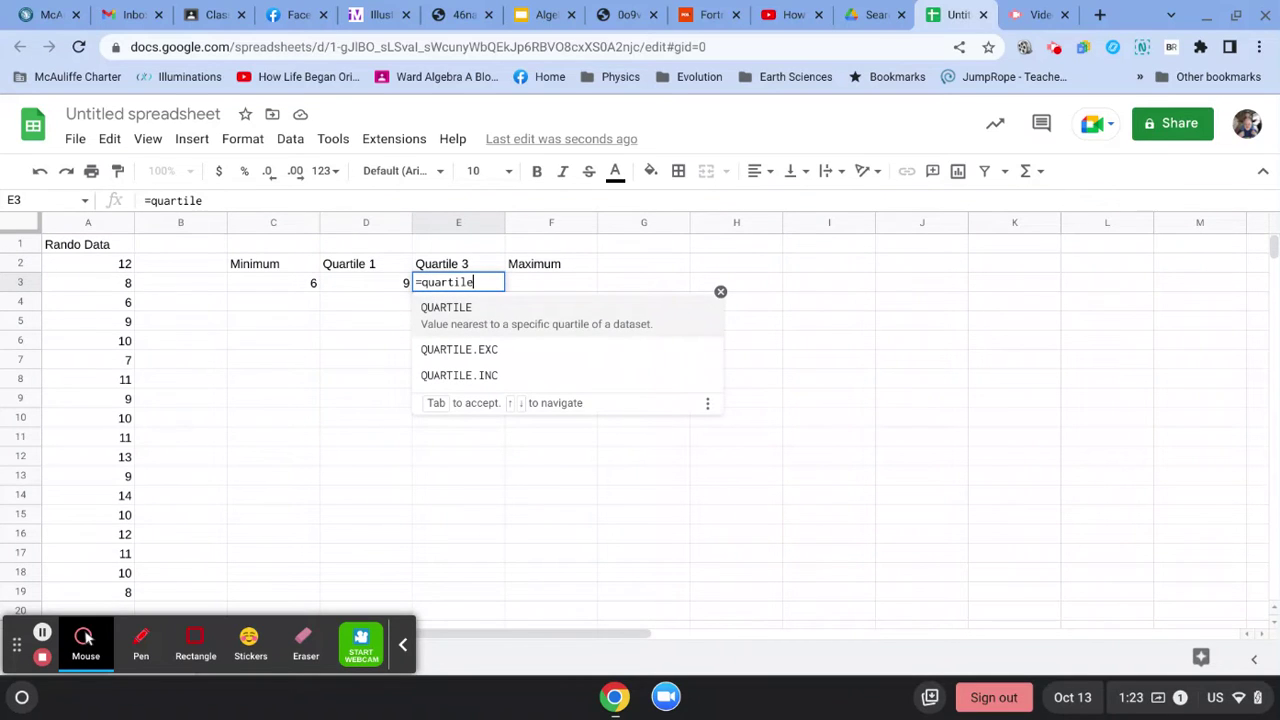
text(()
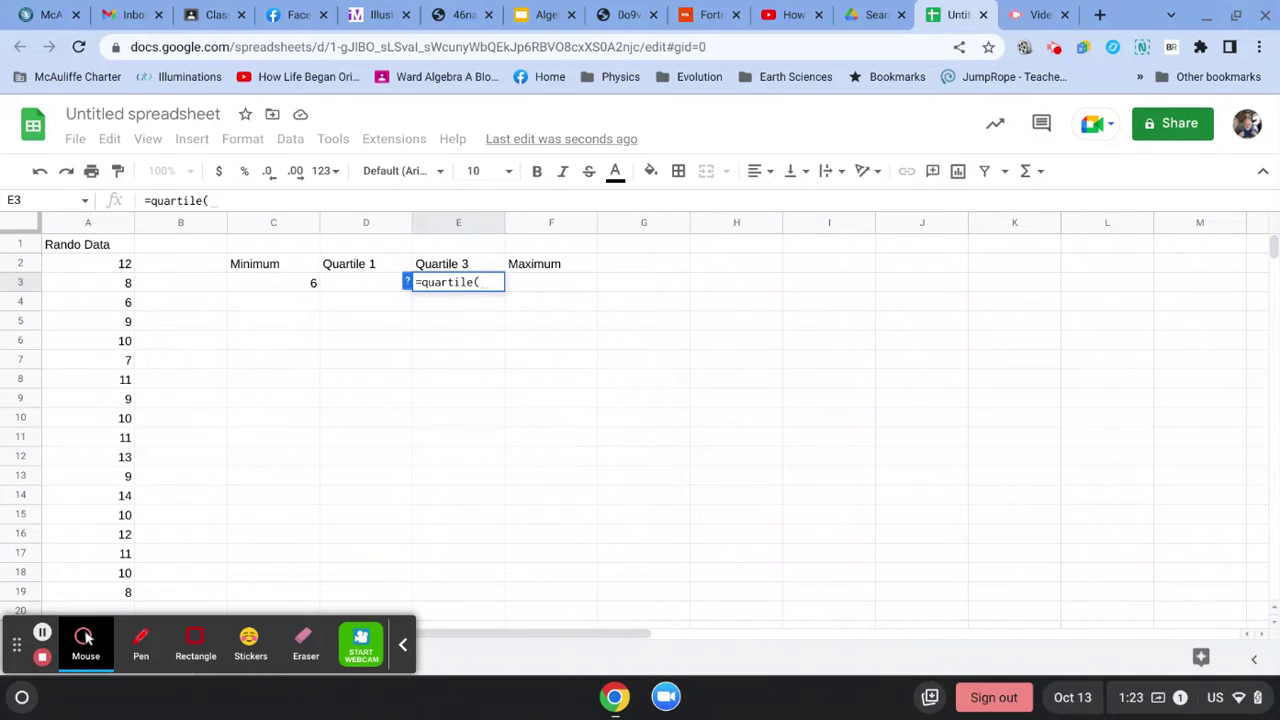
key(Left)
key(Left)
key(Left)
key(Left)
key(Up)
key(shift+Down)
key(shift+Down)
key(shift+Down)
key(shift+Down)
key(shift+Down)
key(shift+Down)
key(shift+Down)
key(shift+Down)
key(shift+Down)
key(shift+Down)
key(shift+Down)
key(shift+Down)
key(shift+Down)
key(shift+Down)
key(shift+Down)
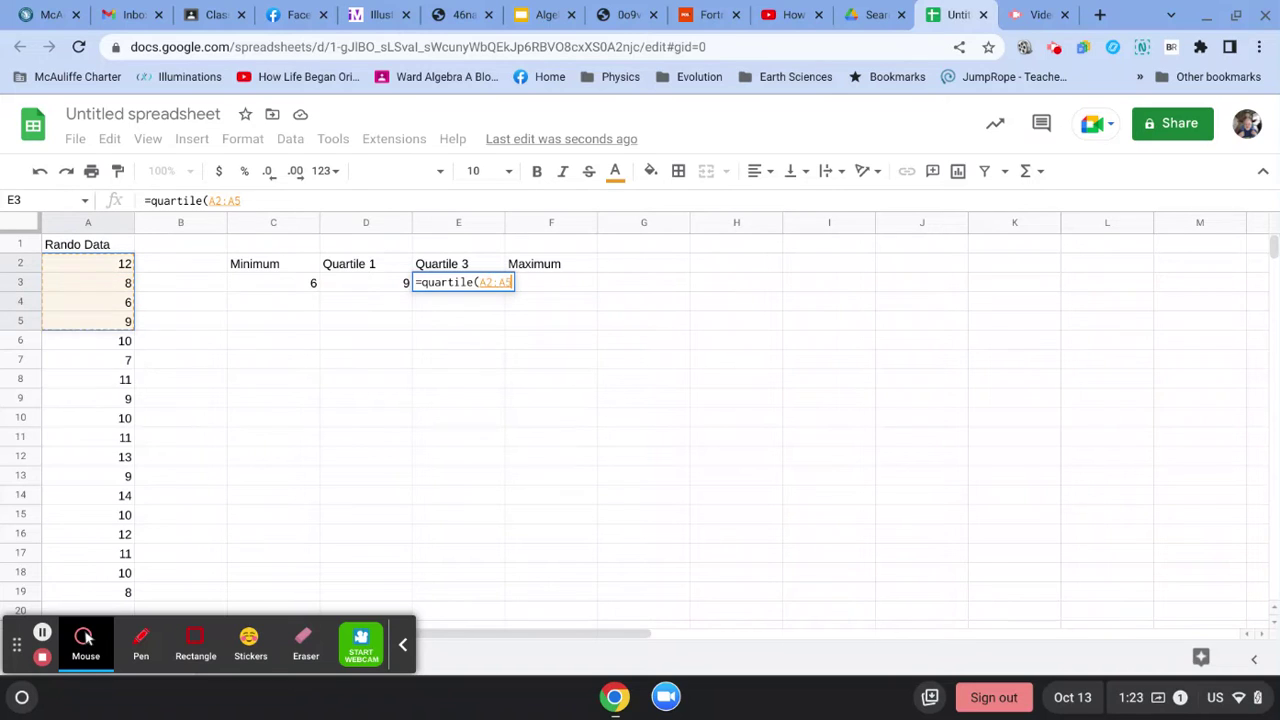
key(shift+Down)
key(shift+Down)
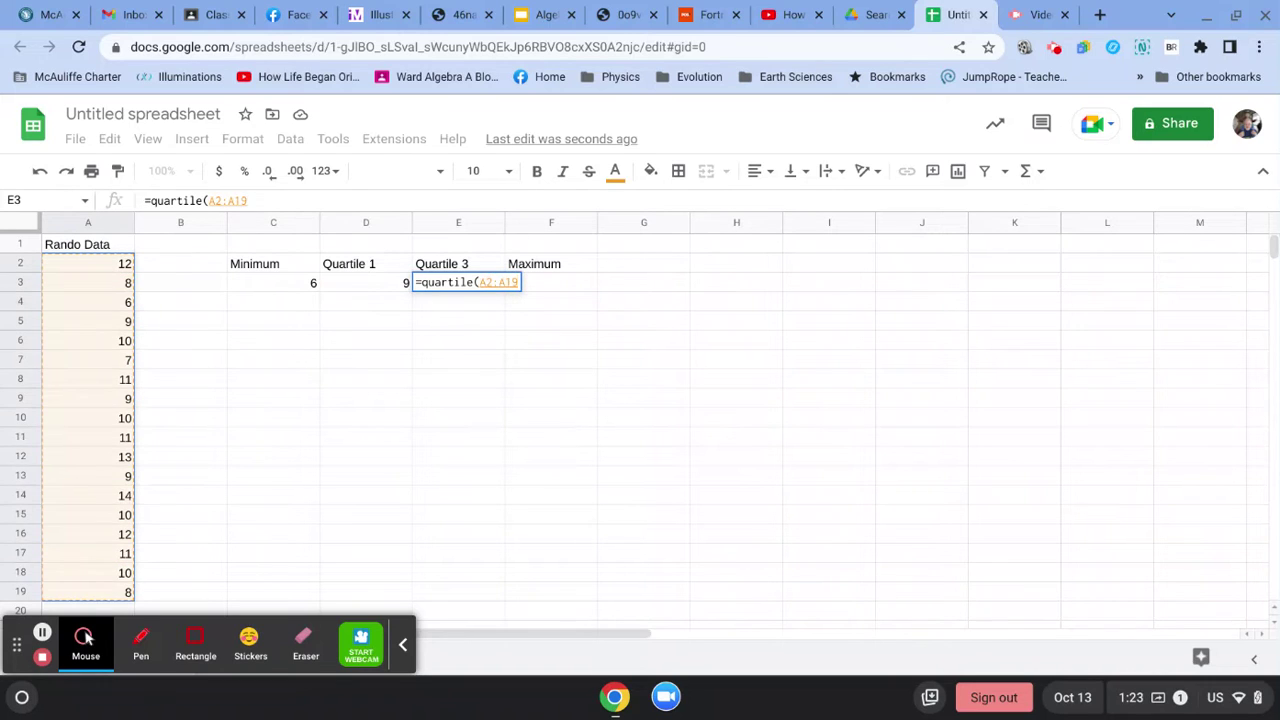
text(,)
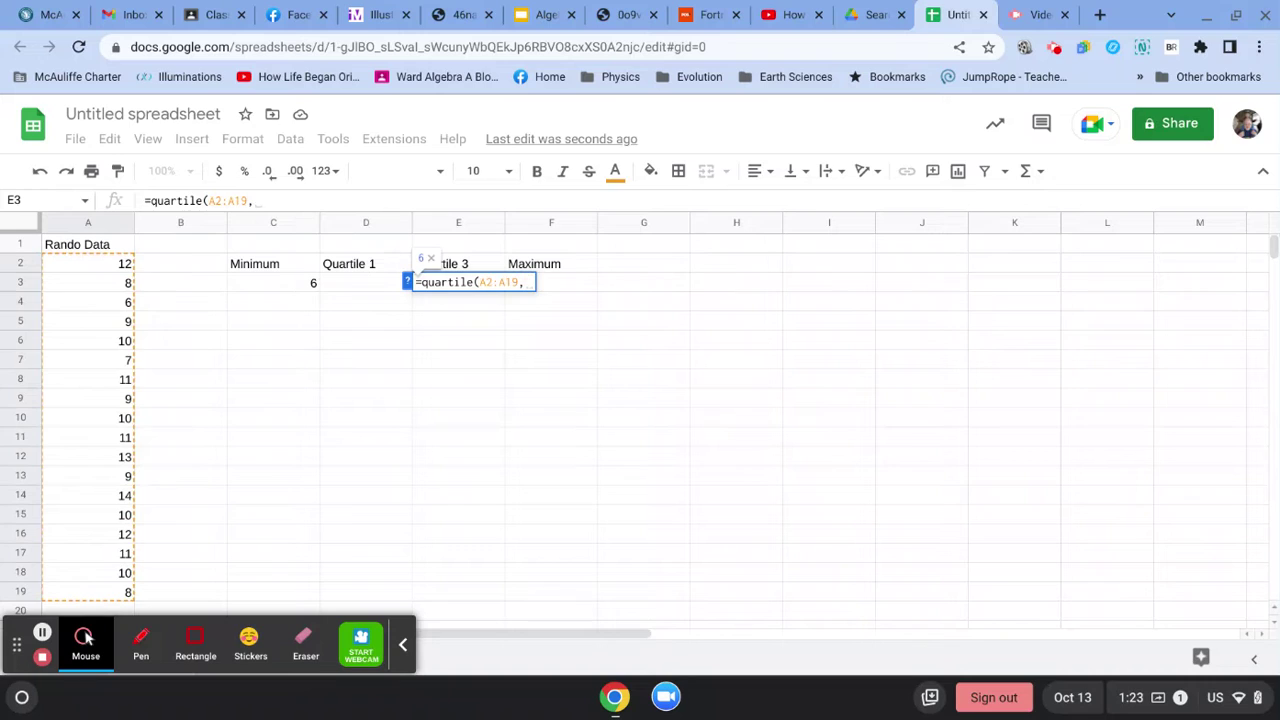
text(3)
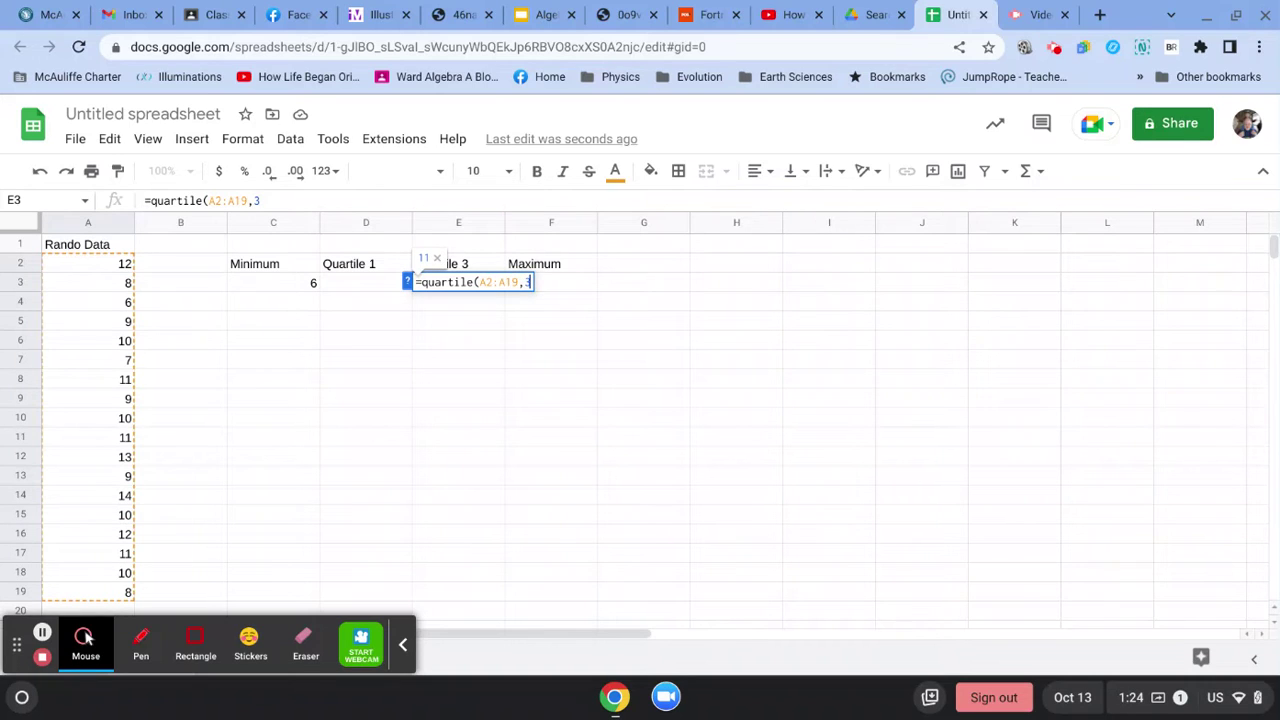
text())
key(Return)
key(Up)
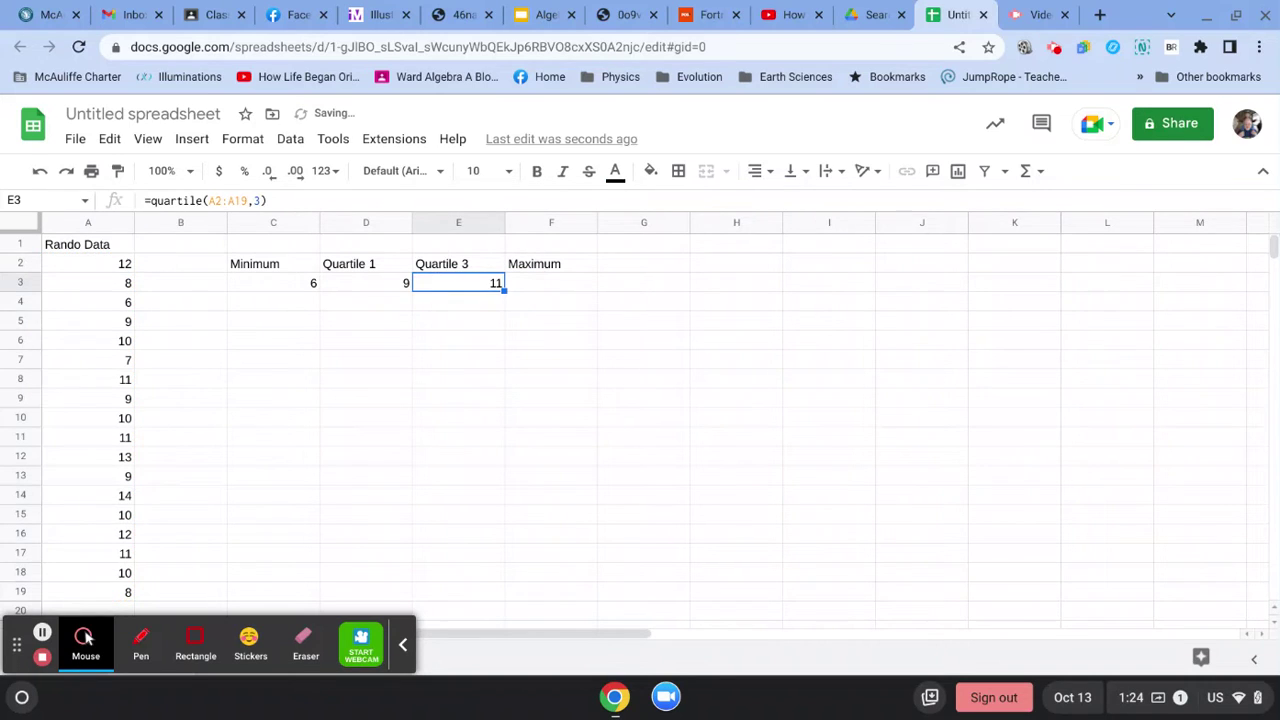
key(Right)
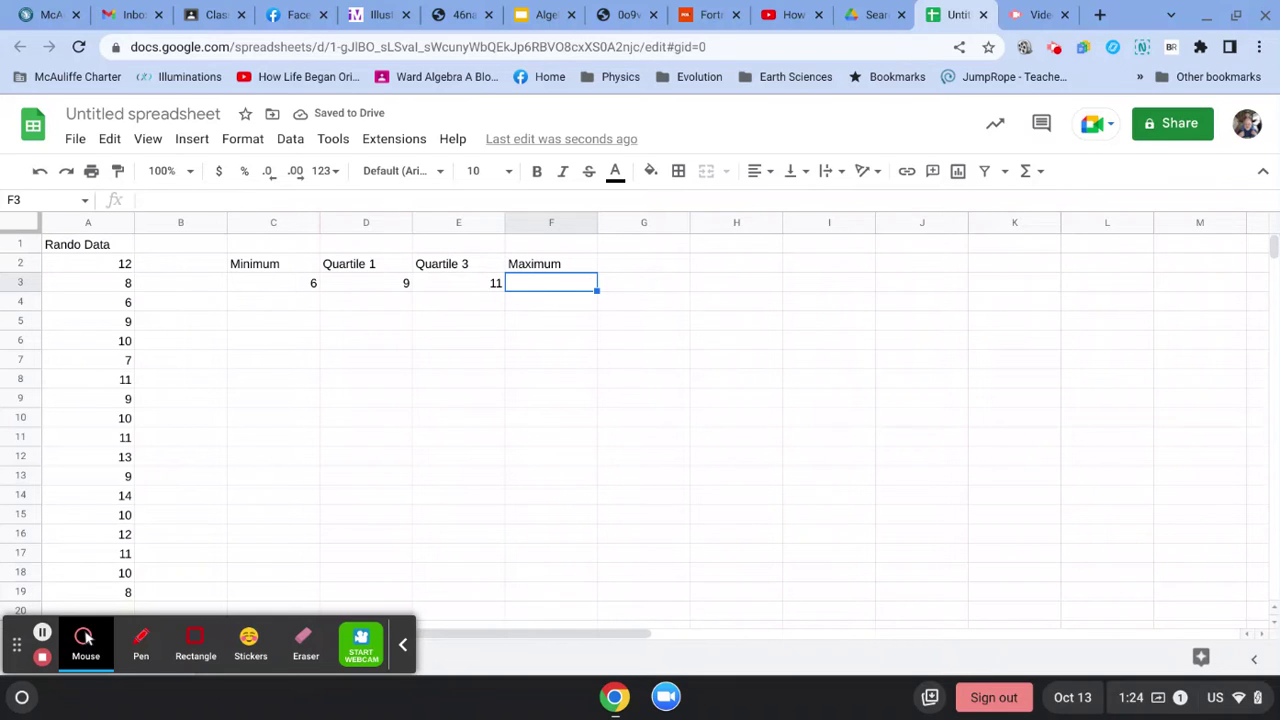
Enter =max(A2:A19) in F3, returning a maximum of 14
text(=)
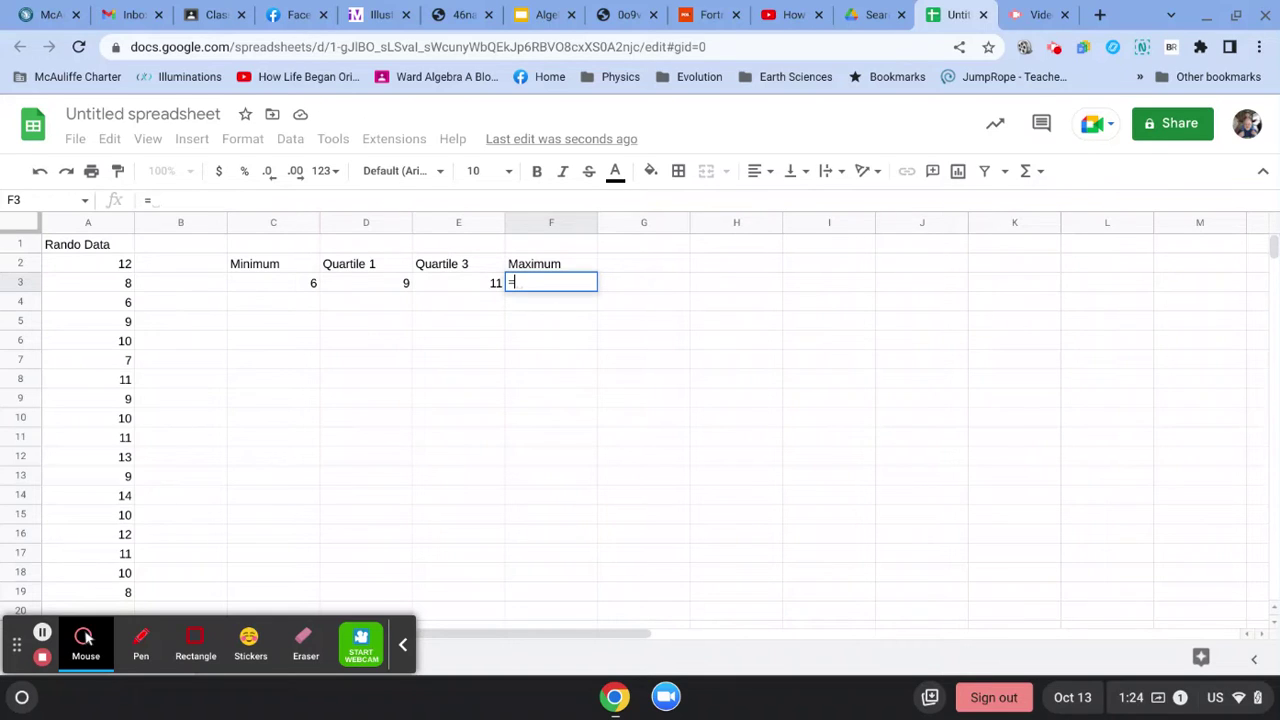
text(max)
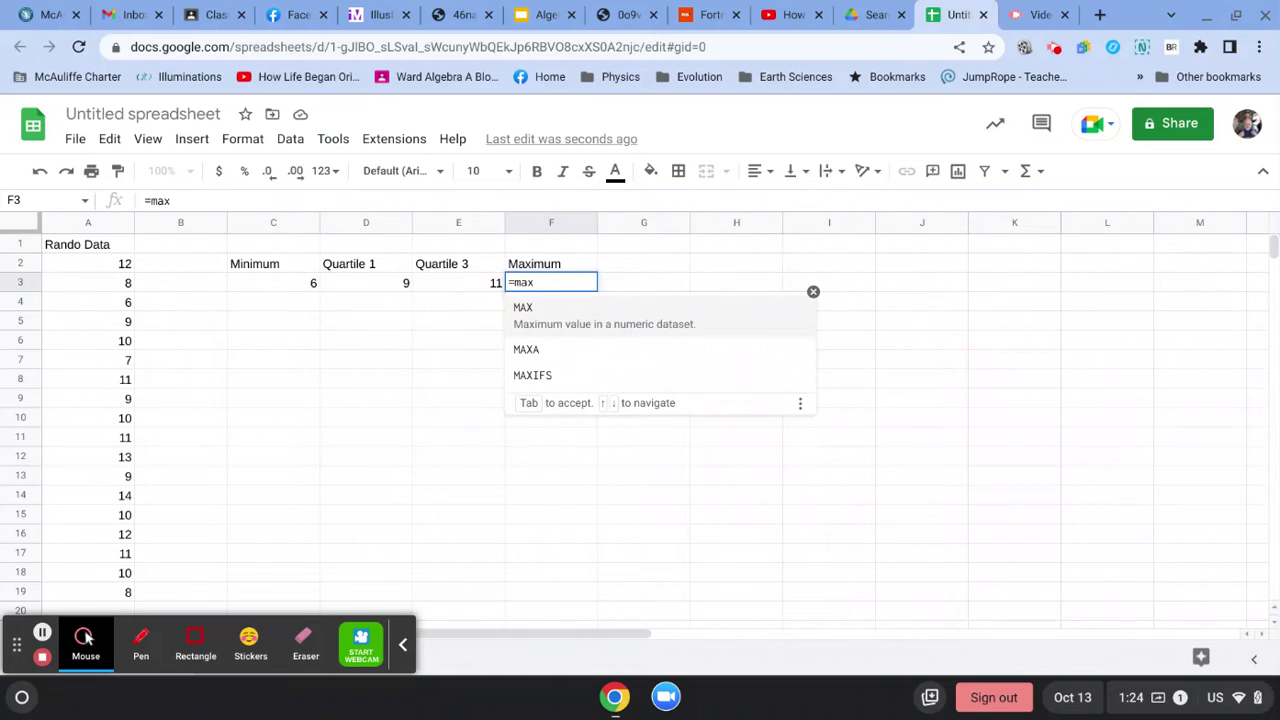
text(()
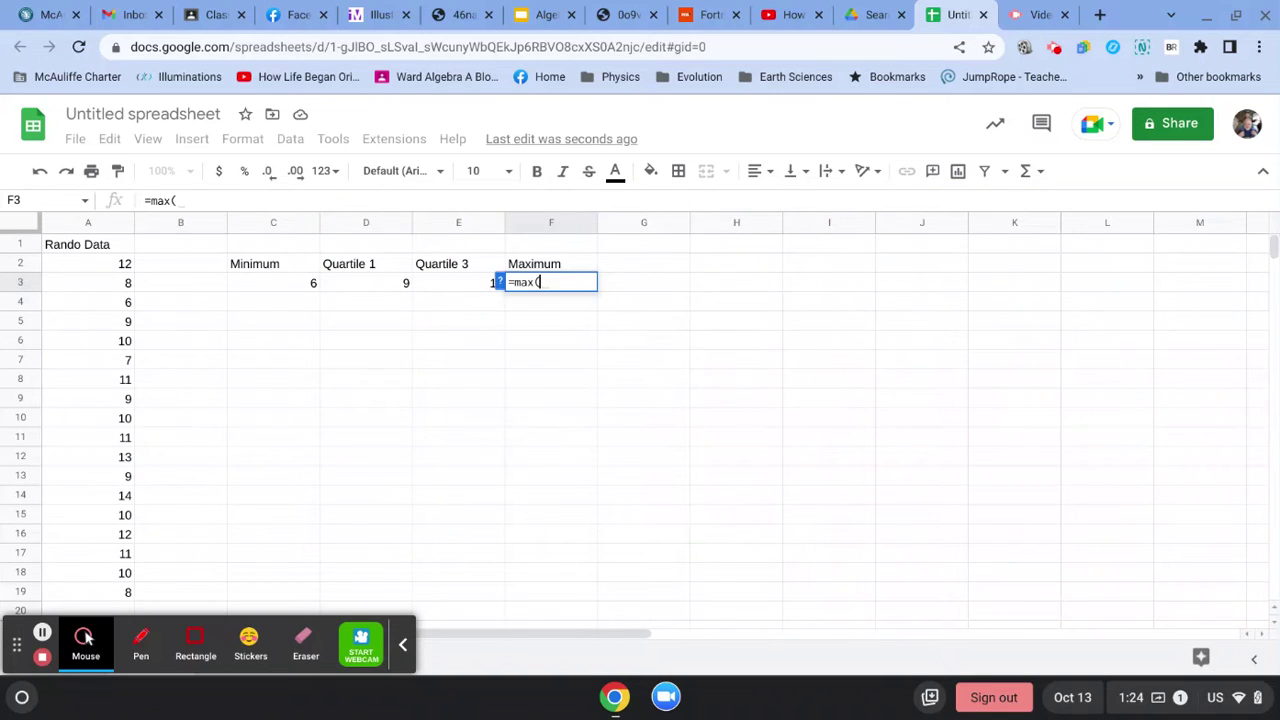
key(Left)
key(Left)
key(Left)
key(Left)
key(Left)
key(shift+Up)
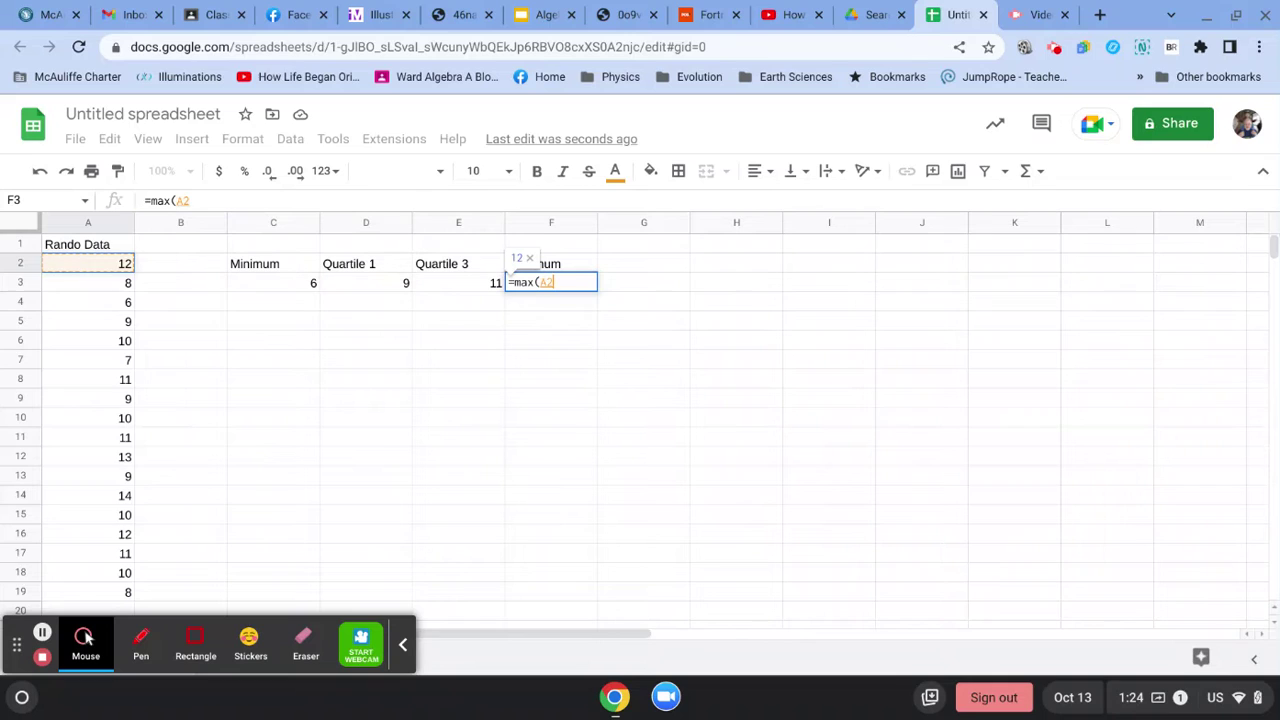
key(shift+Down)
key(shift+Down)
key(shift+Down)
key(shift+Down)
key(shift+Down)
key(shift+Down)
key(shift+Down)
key(shift+Down)
key(shift+Down)
key(shift+Down)
key(shift+Down)
key(shift+Down)
key(shift+Down)
key(shift+Down)
key(shift+Down)
key(shift+Down)
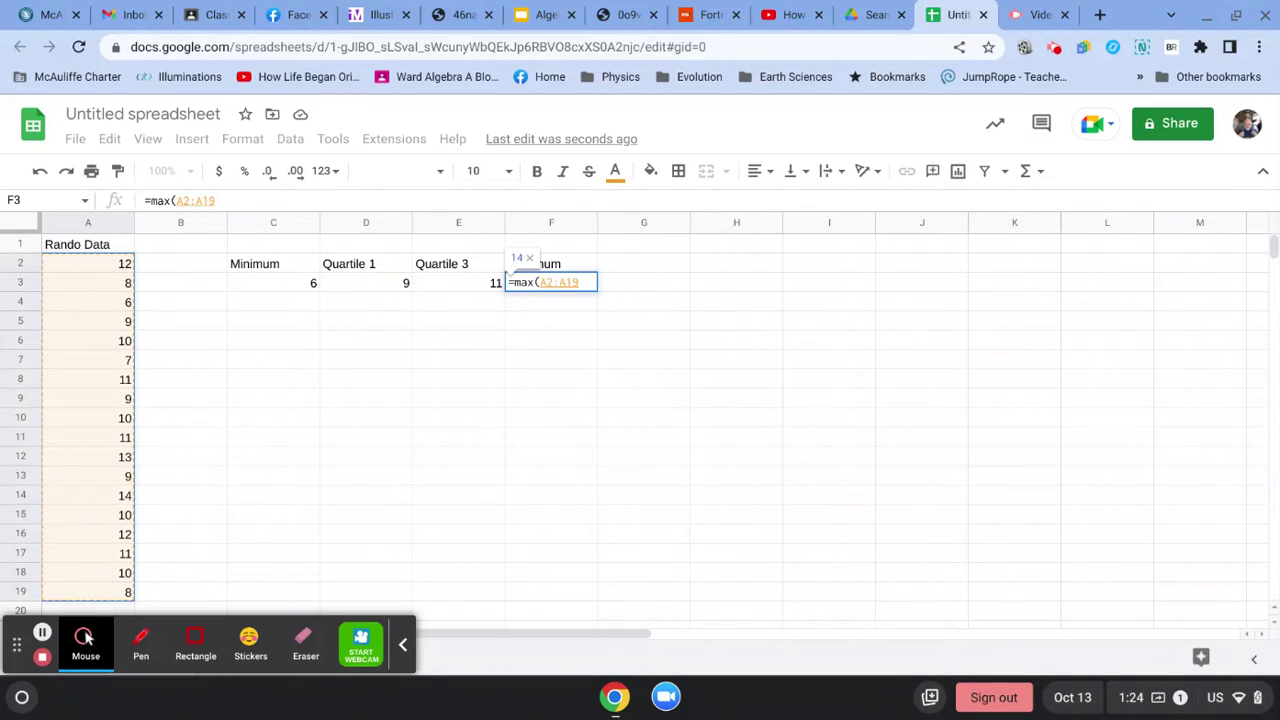
text())
key(Return)
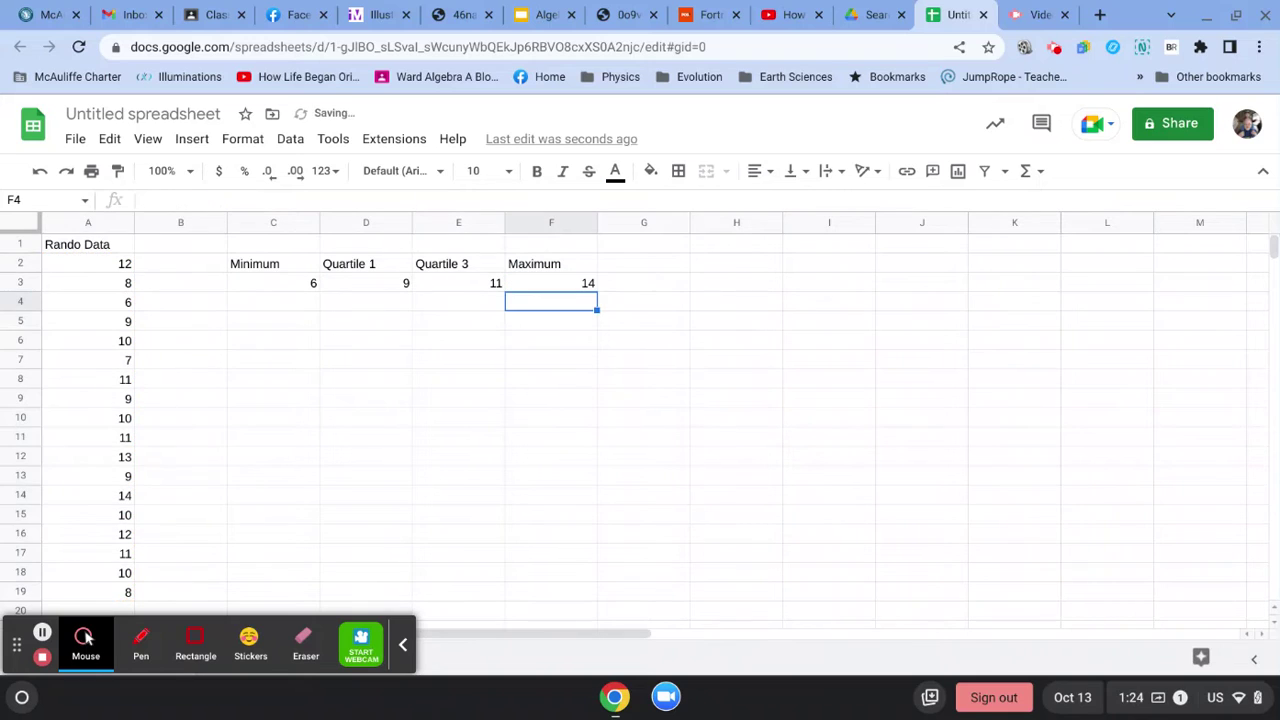
key(Up)
key(Left)
key(Left)
key(Left)
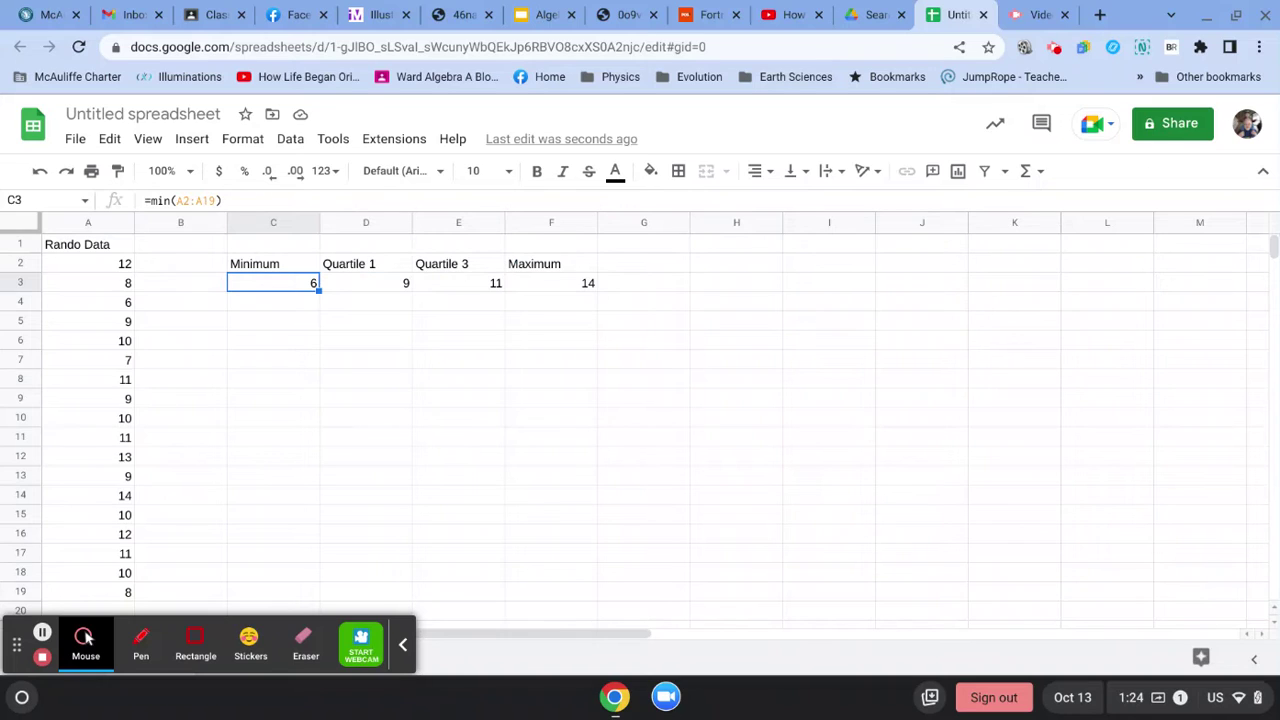
key(Left)
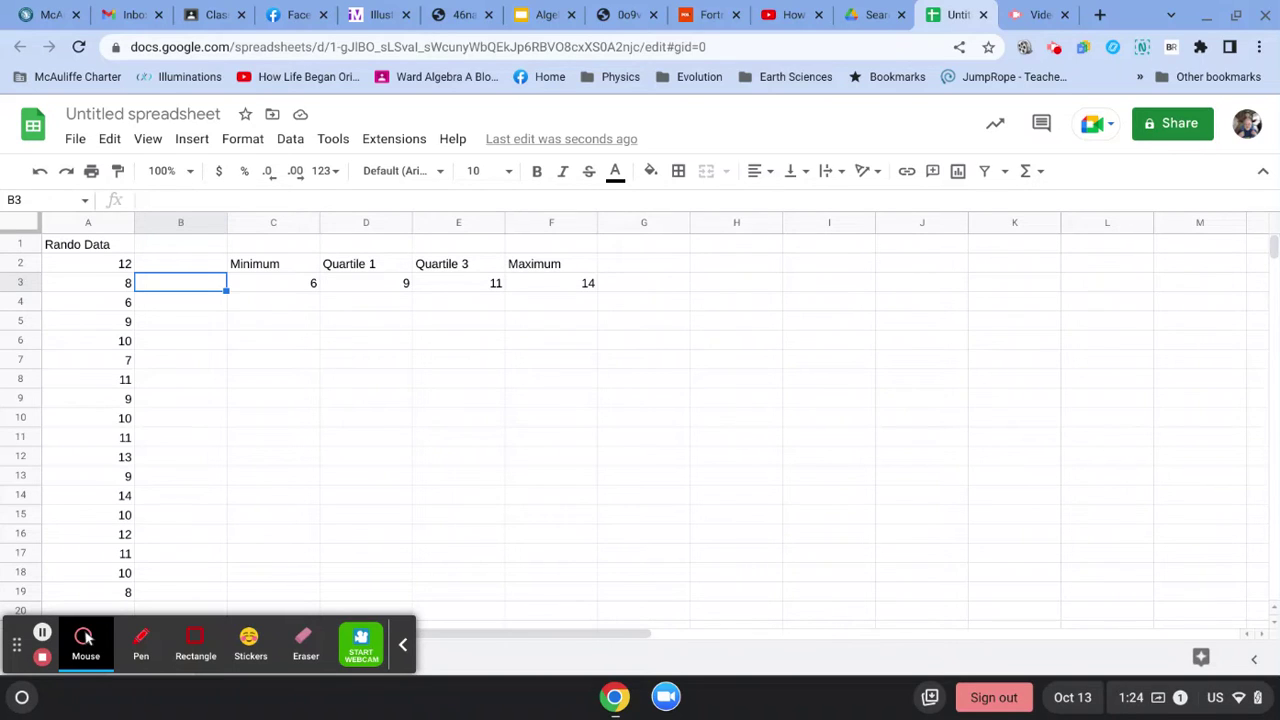
Label B3 'Dataset' and select the results row B3:F3
text(Dataset)
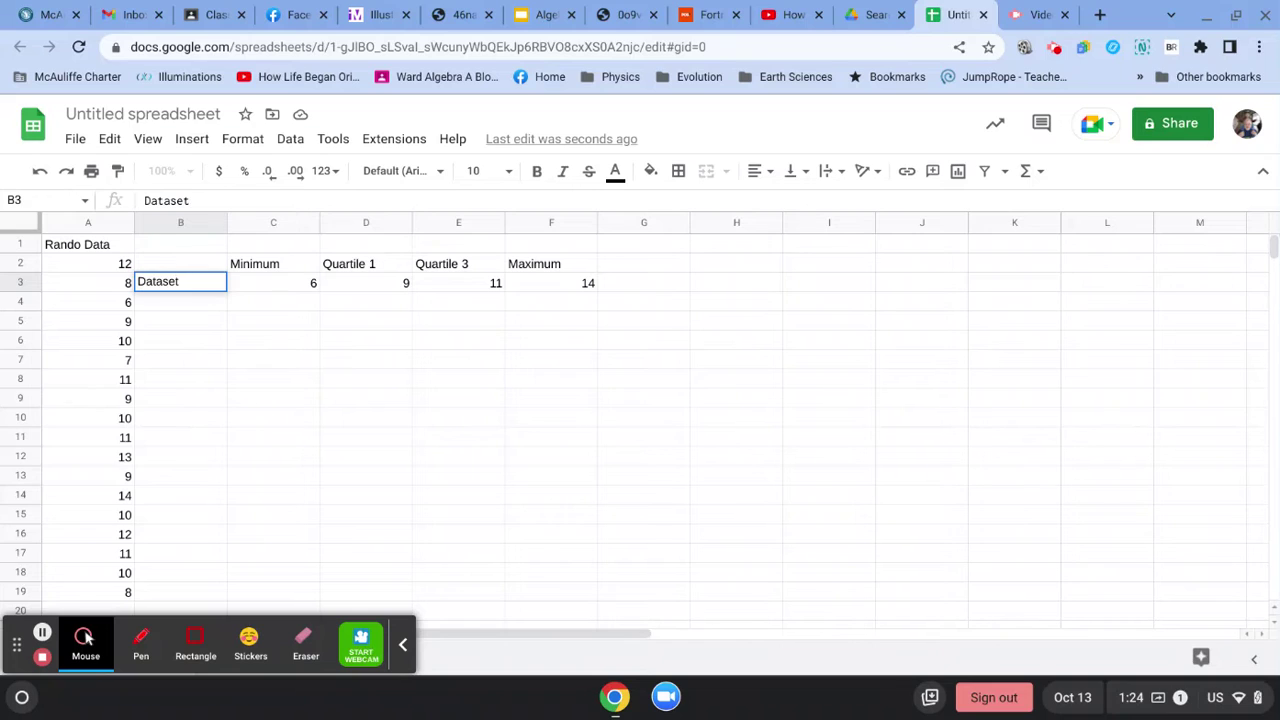
key(Return)
key(Up)
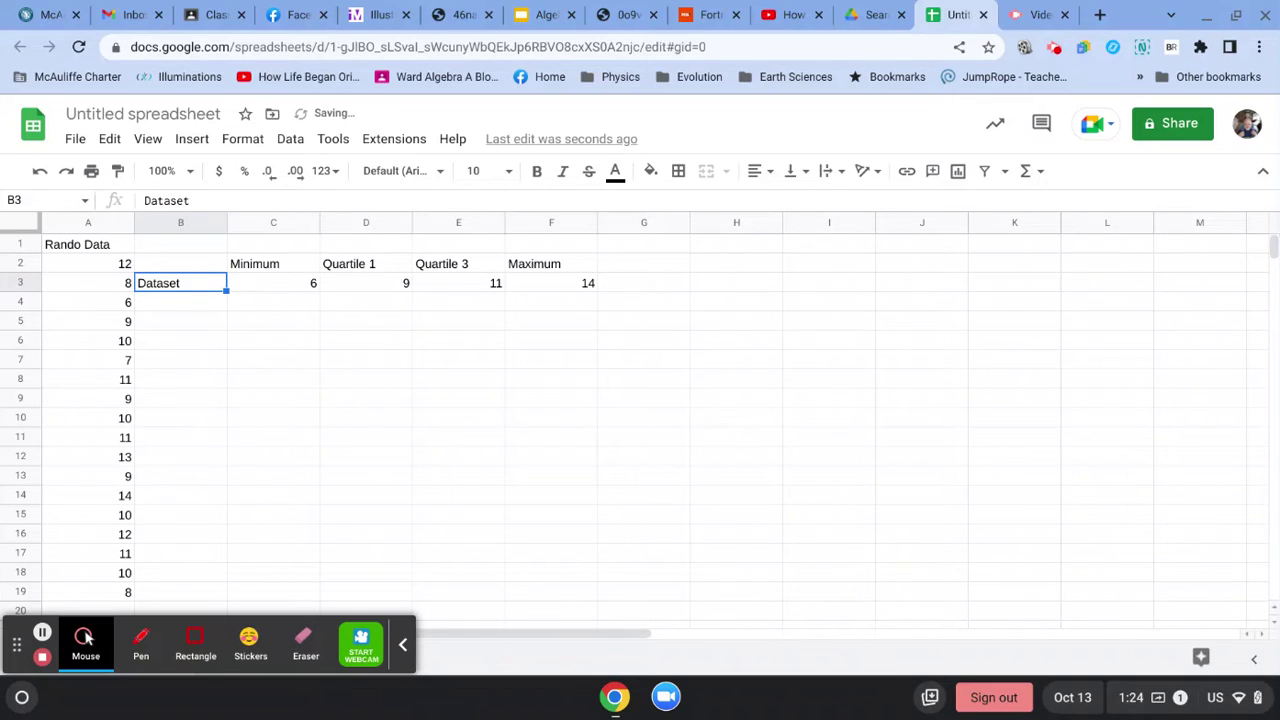
key(shift+Right)
key(shift+Right)
key(shift+Right)
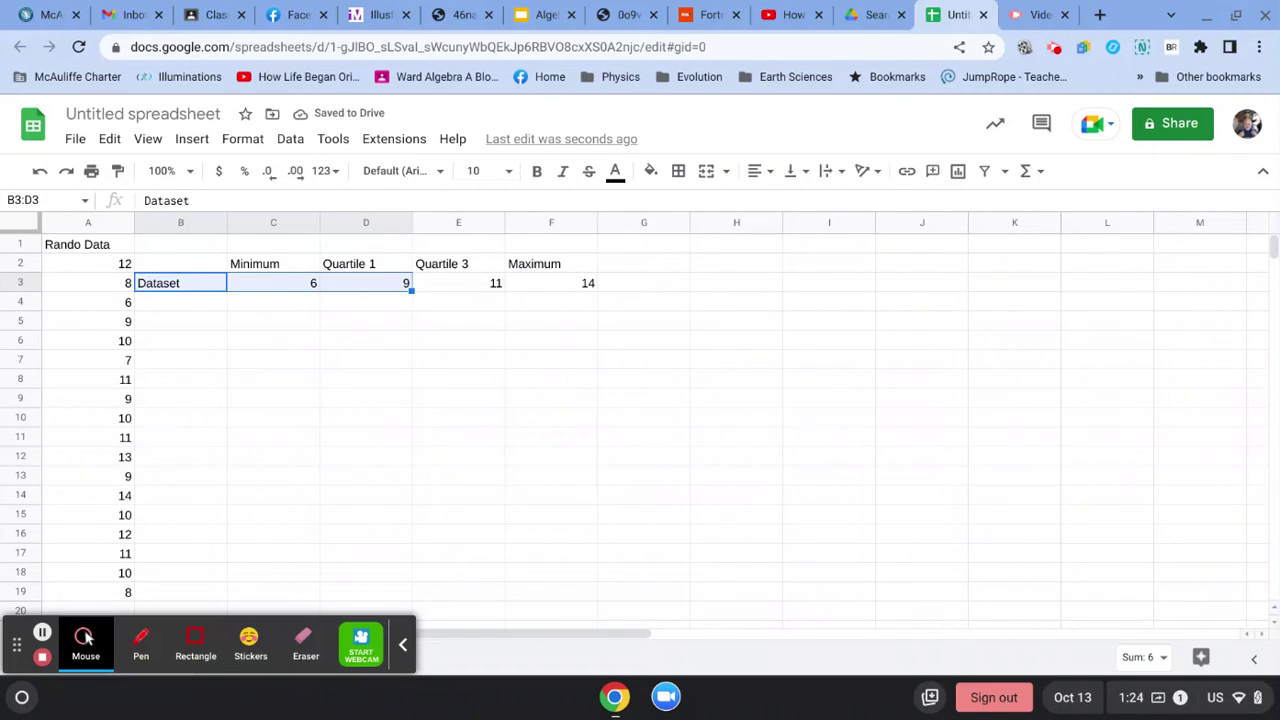
key(shift+Right)
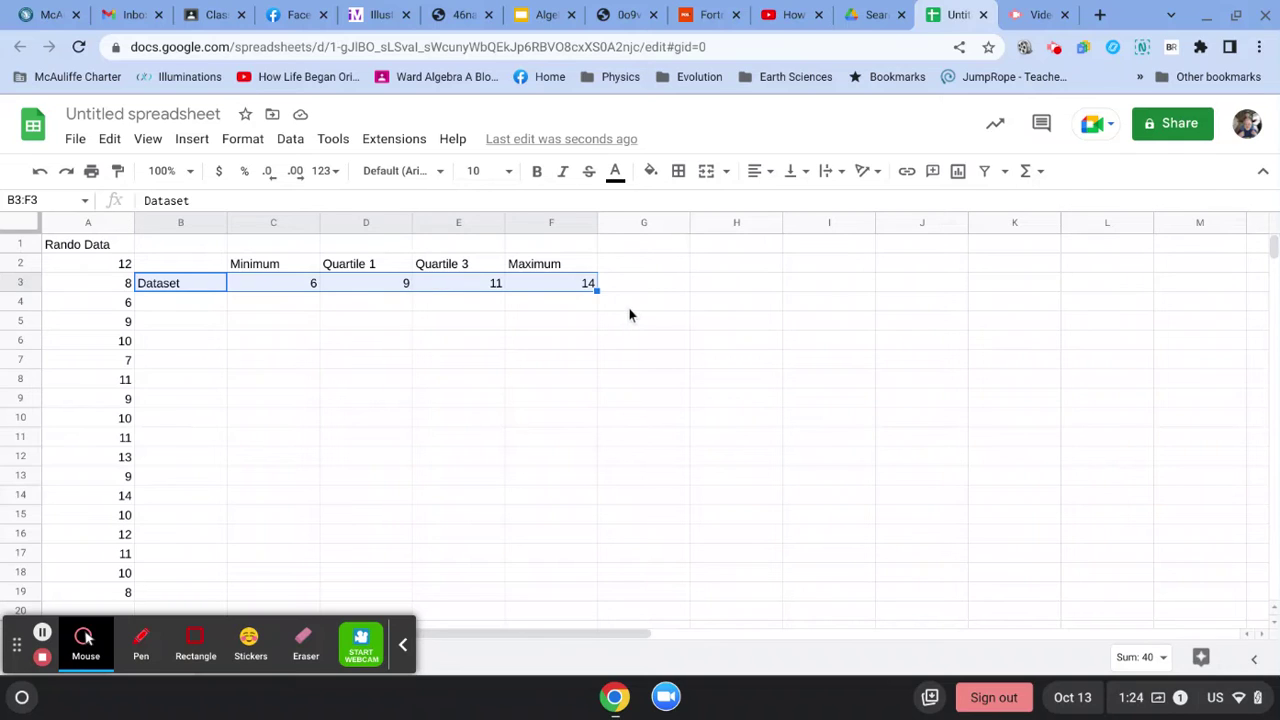
Insert a column chart of the Dataset row B3:F3
click(195, 139)
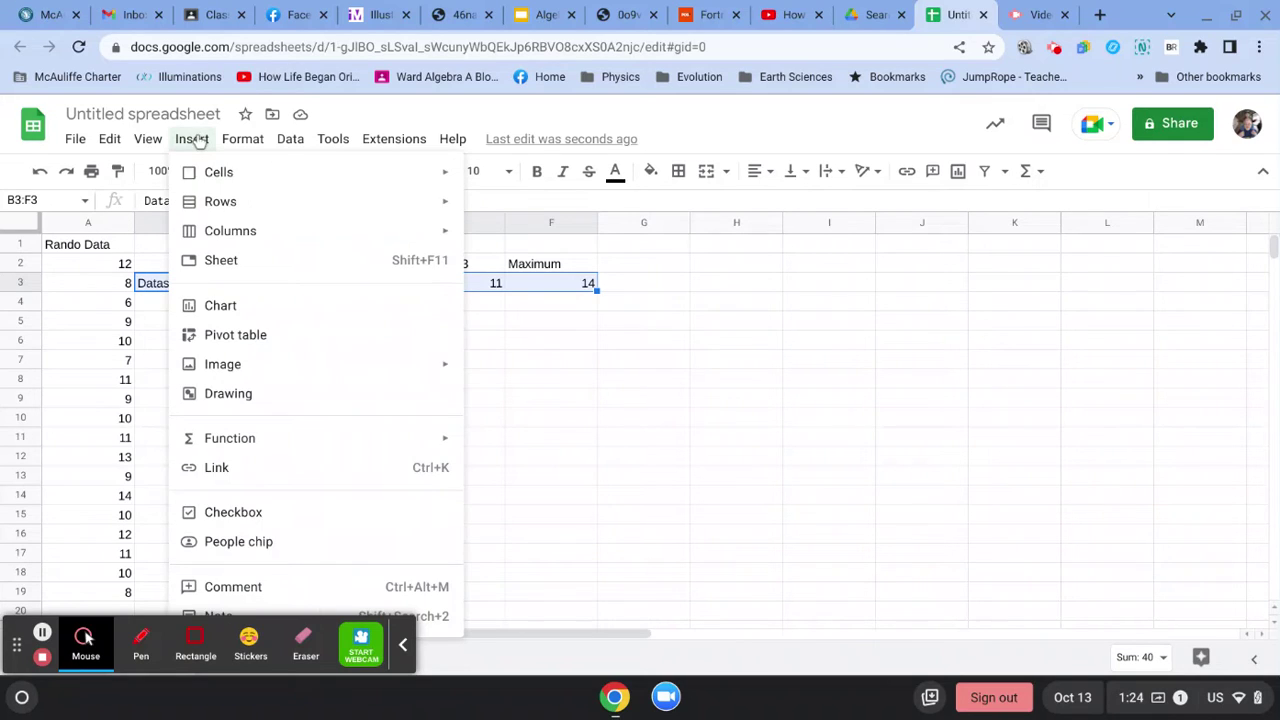
mouse_move(243, 139)
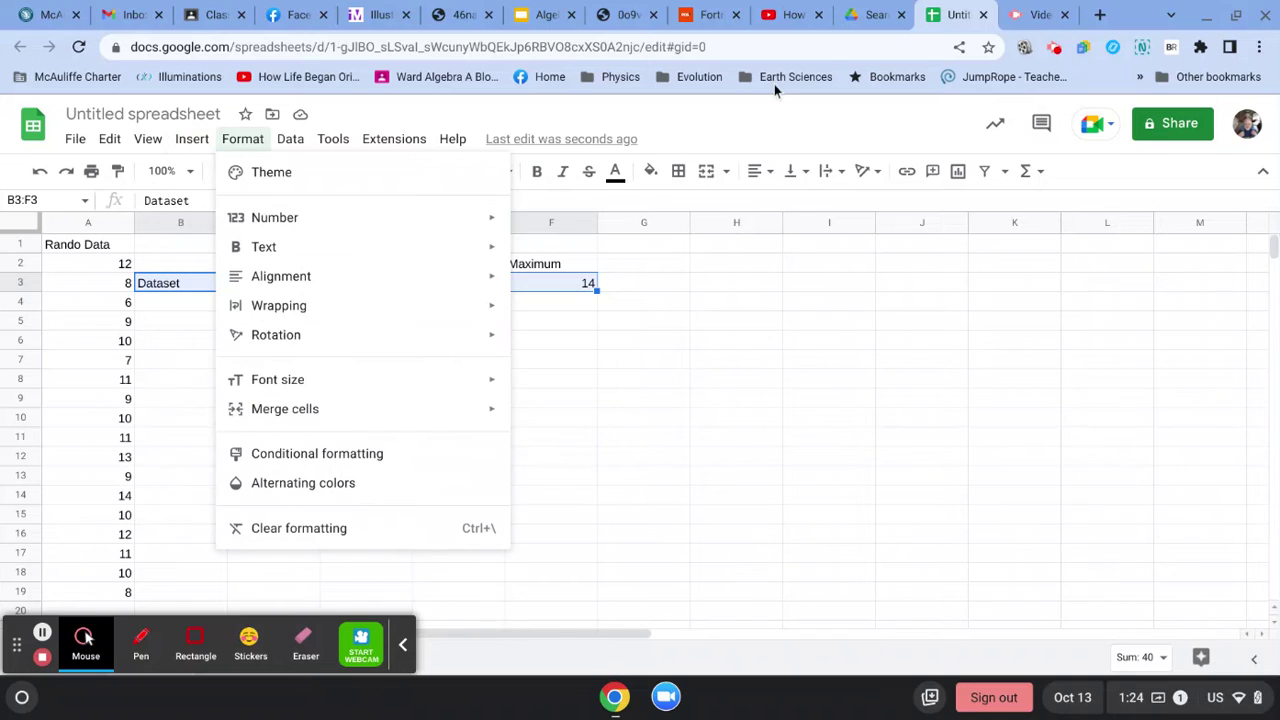
click(958, 173)
click(958, 173)
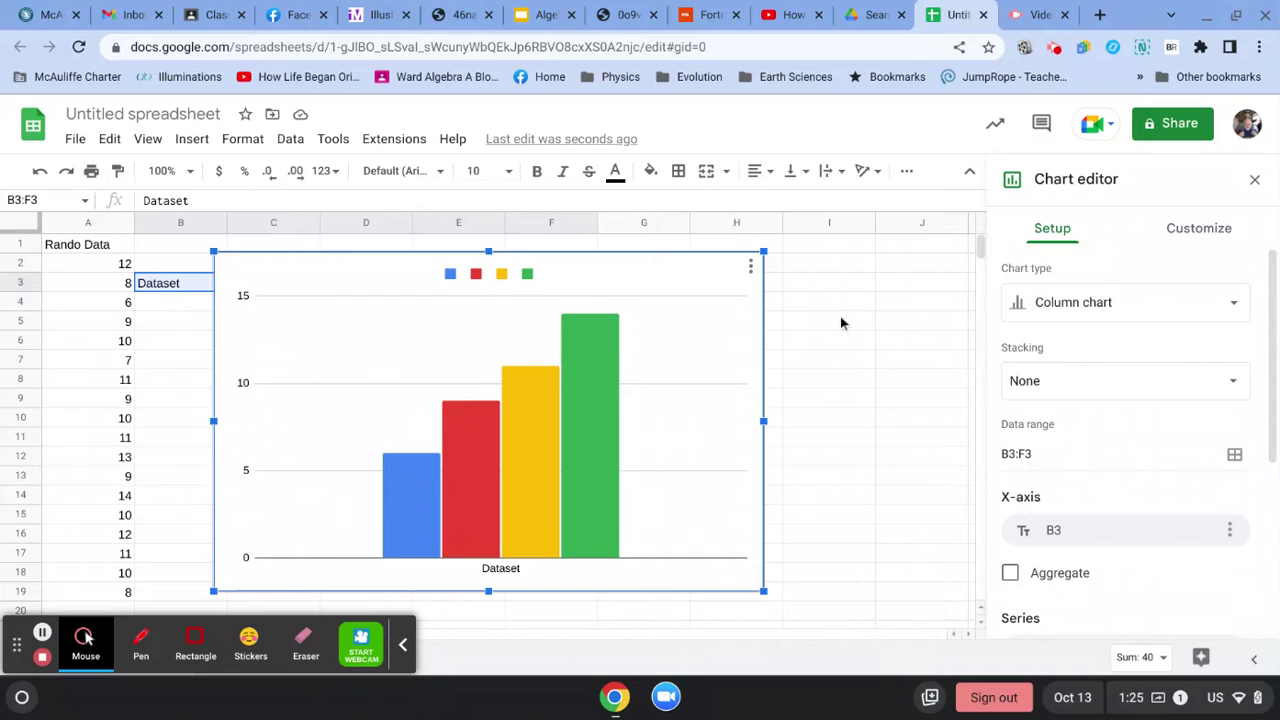
Change the chart type to Candlestick, giving a 9–11 box with whiskers 6–14
click(1238, 304)
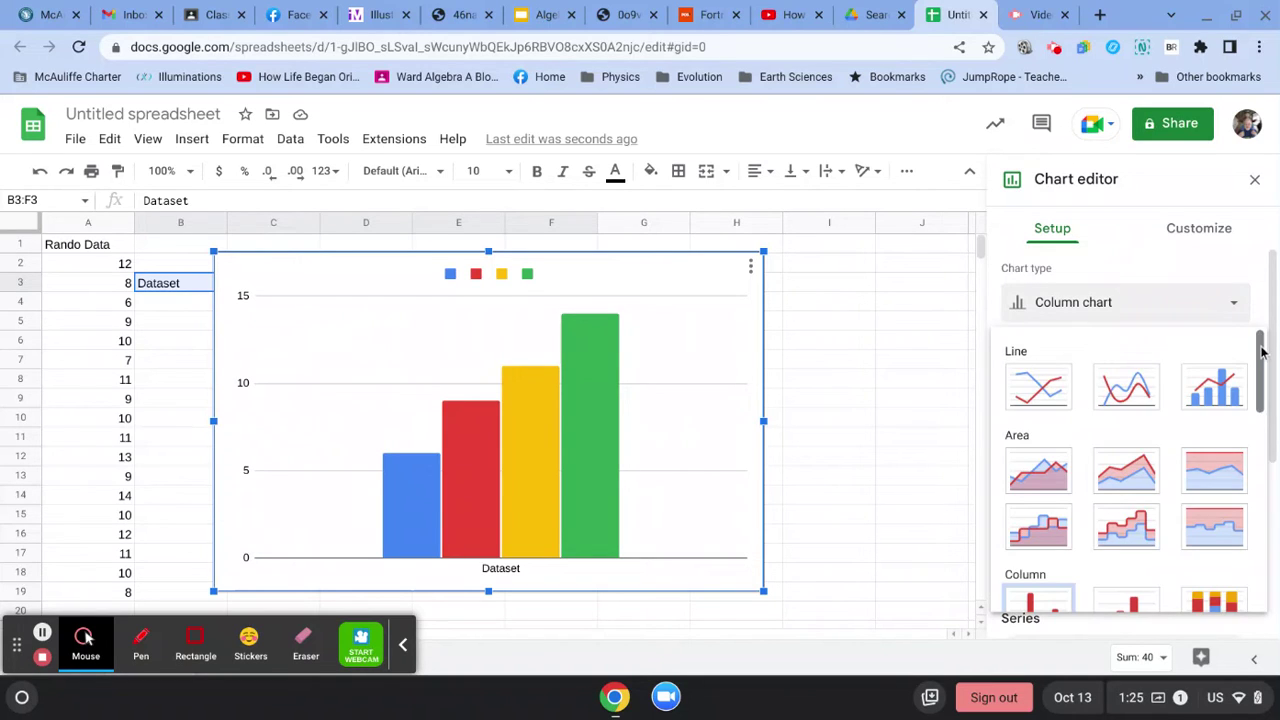
drag(1258, 342, 1261, 537)
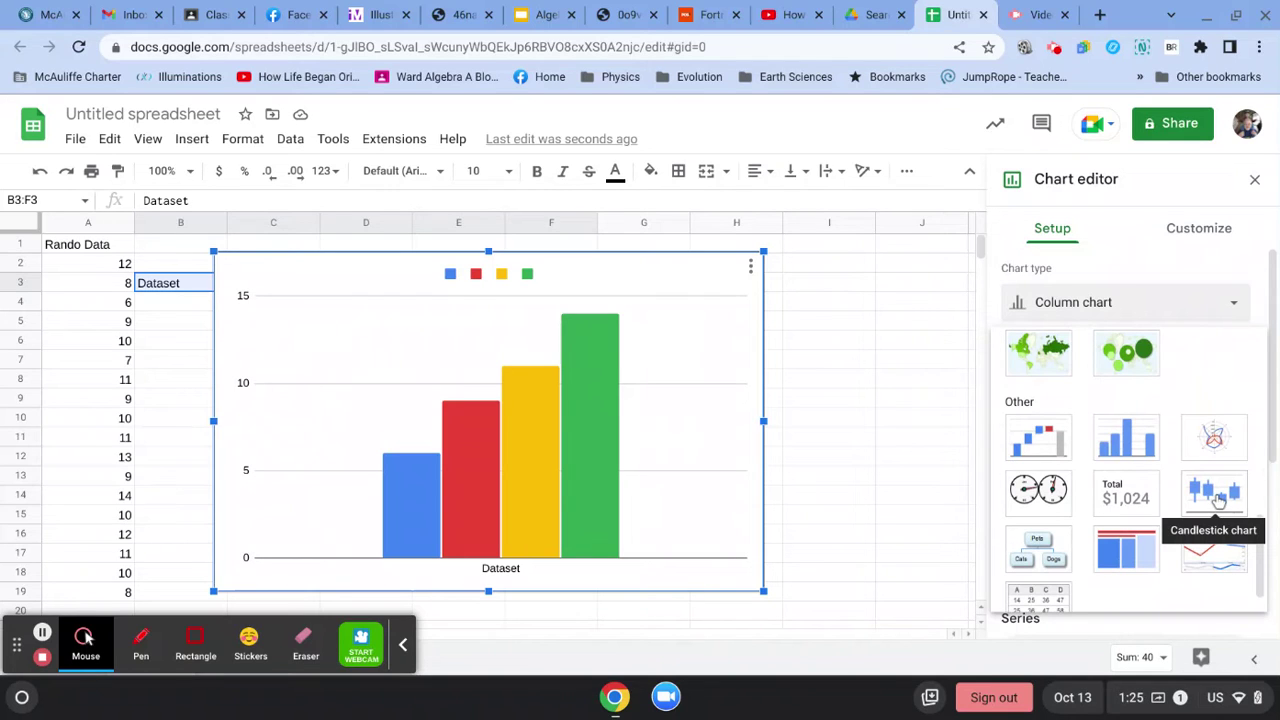
click(1218, 500)
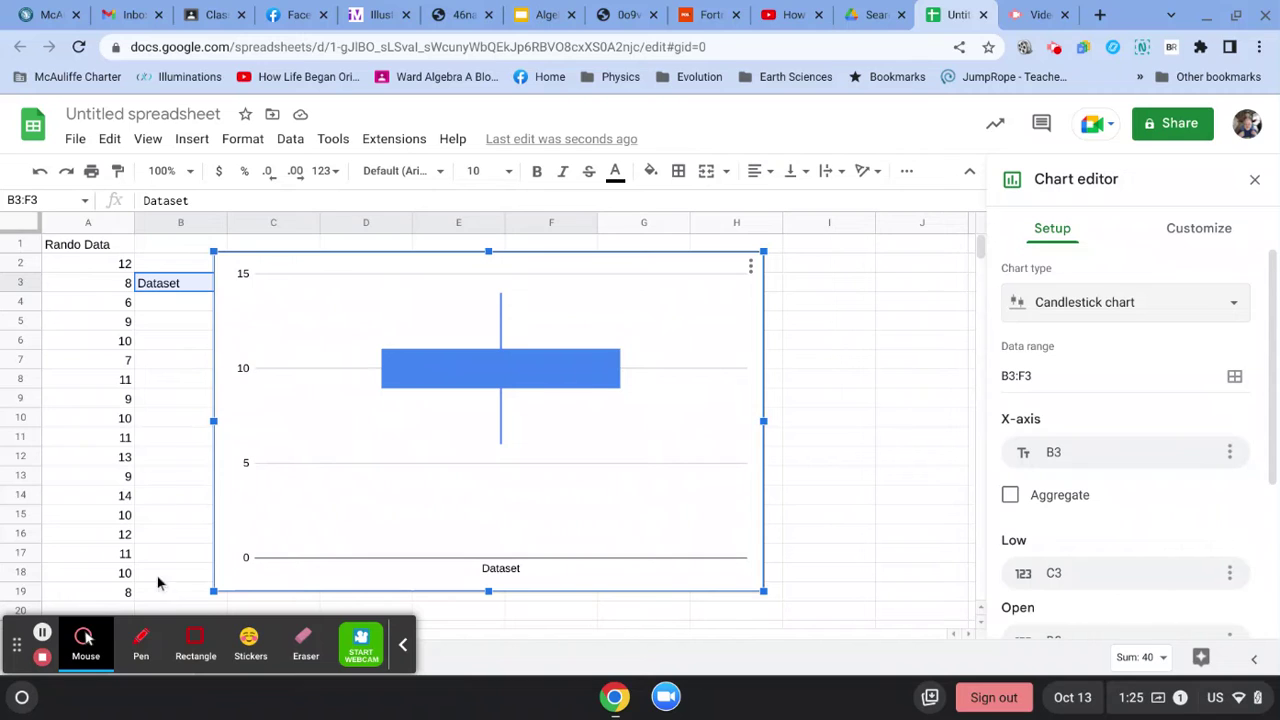
Type the label Median into cell I2
click(807, 262)
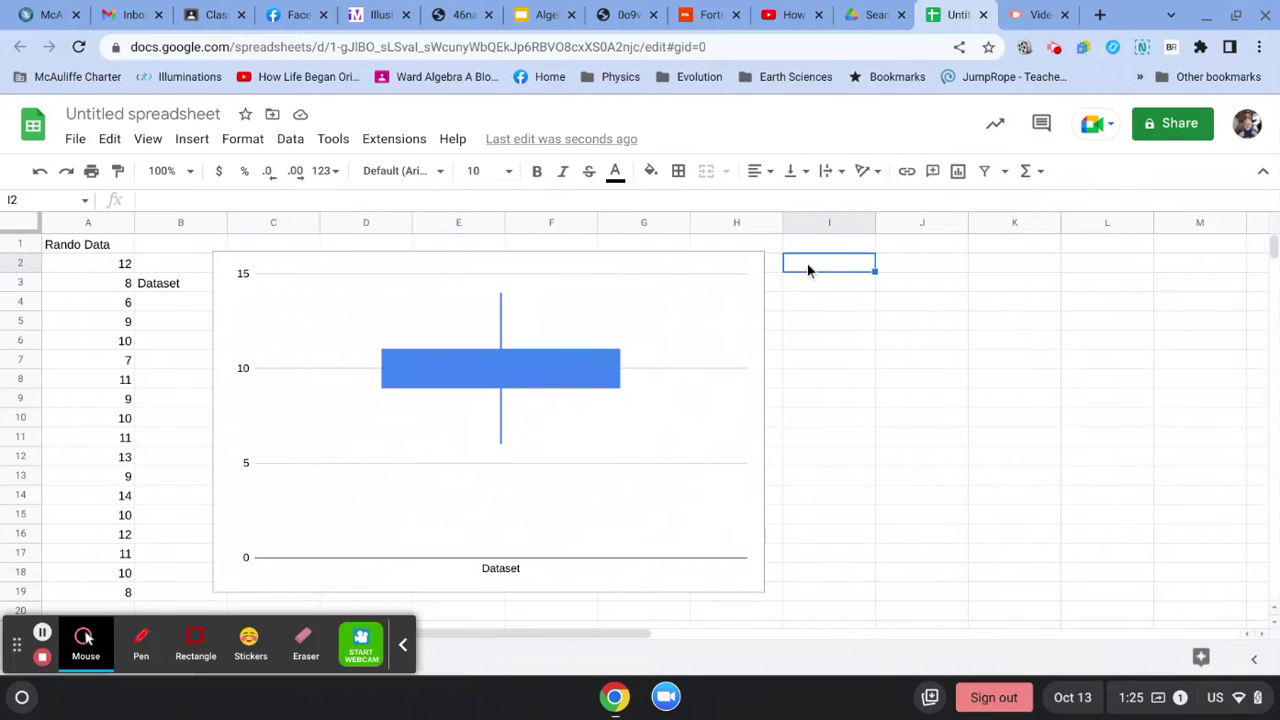
text(Median)
key(Tab)
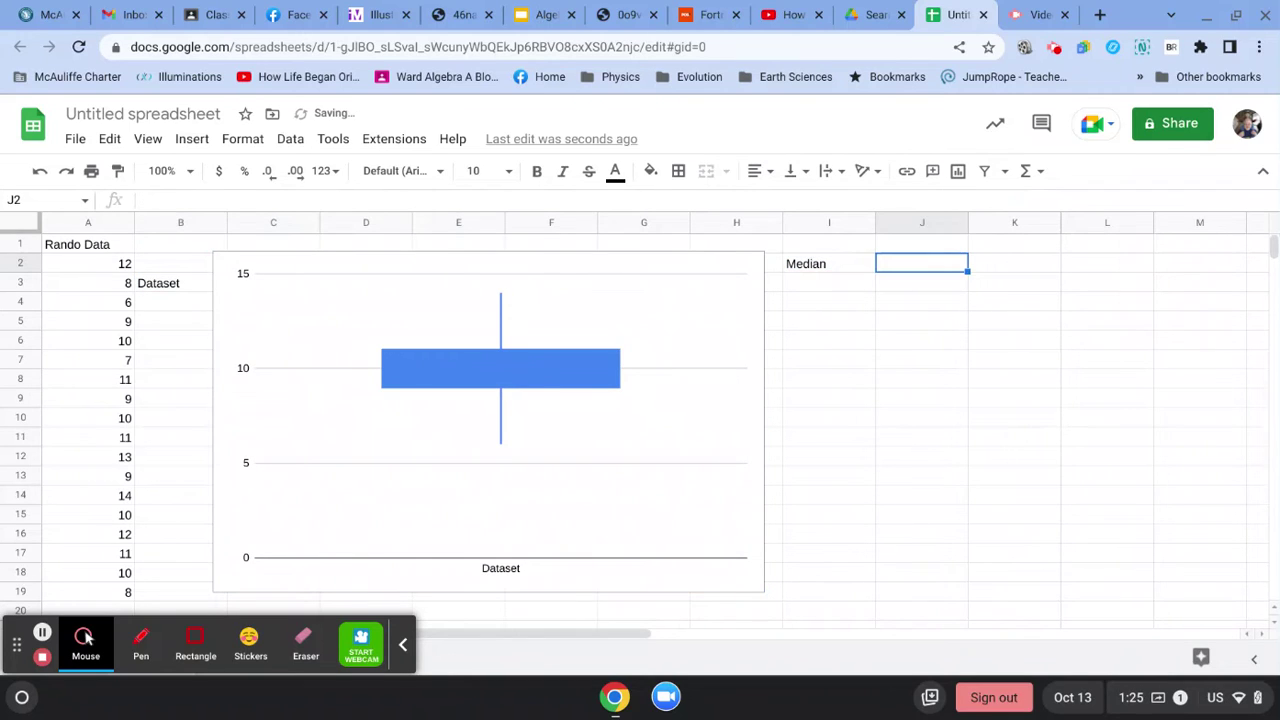
key(Return)
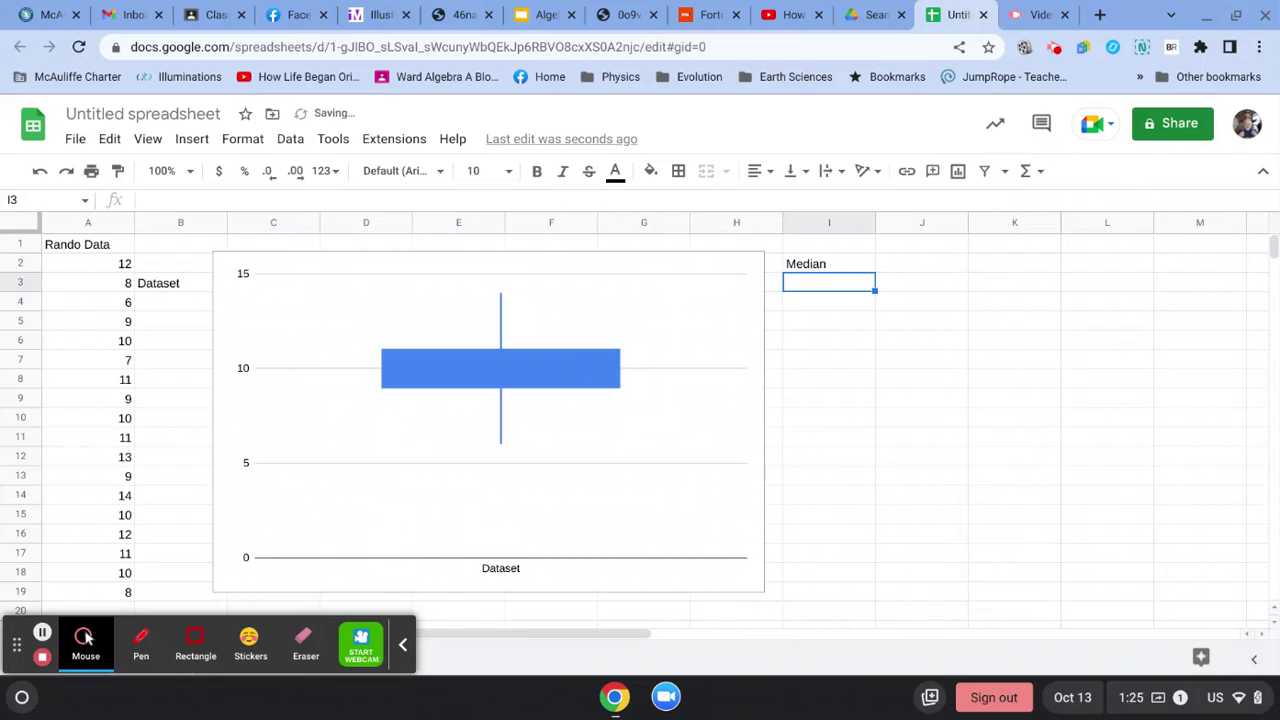
Enter =median(A2:A19) in I3, returning a median of 10
text(=)
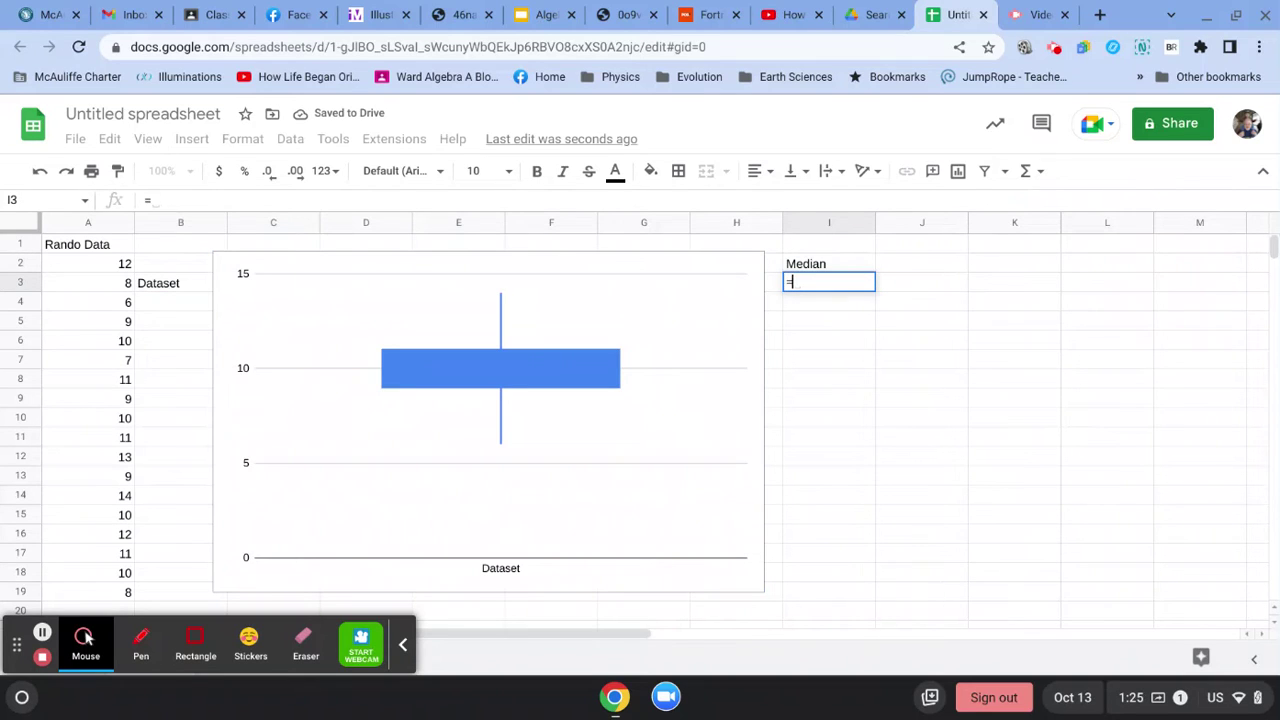
text(median()
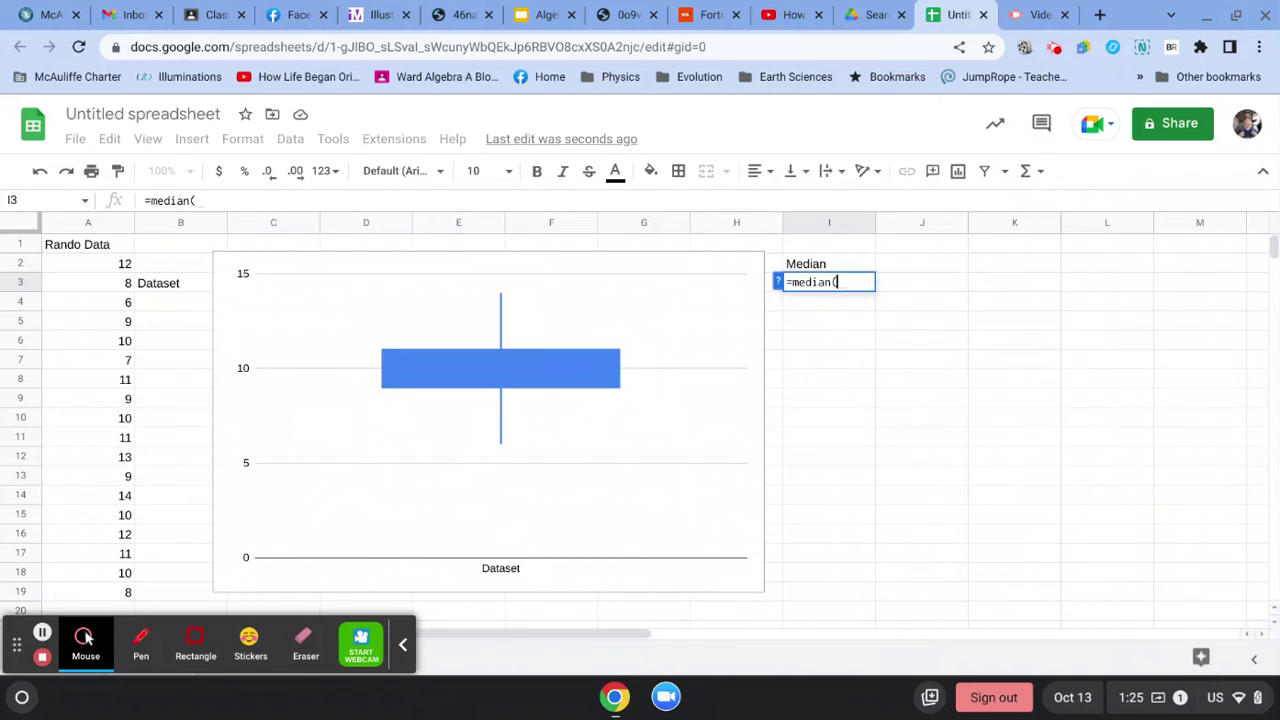
key(Left)
key(Left)
key(Left)
key(Left)
key(Left)
key(Left)
key(Left)
key(Left)
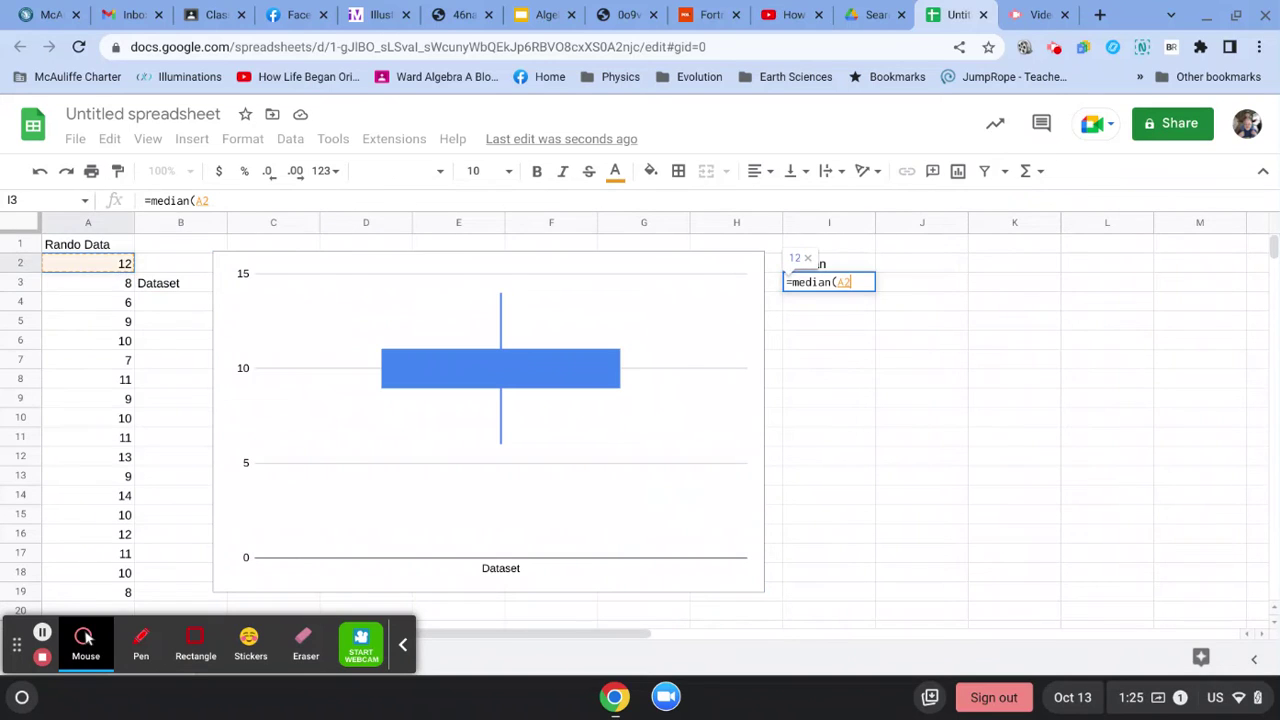
key(ctrl+Down)
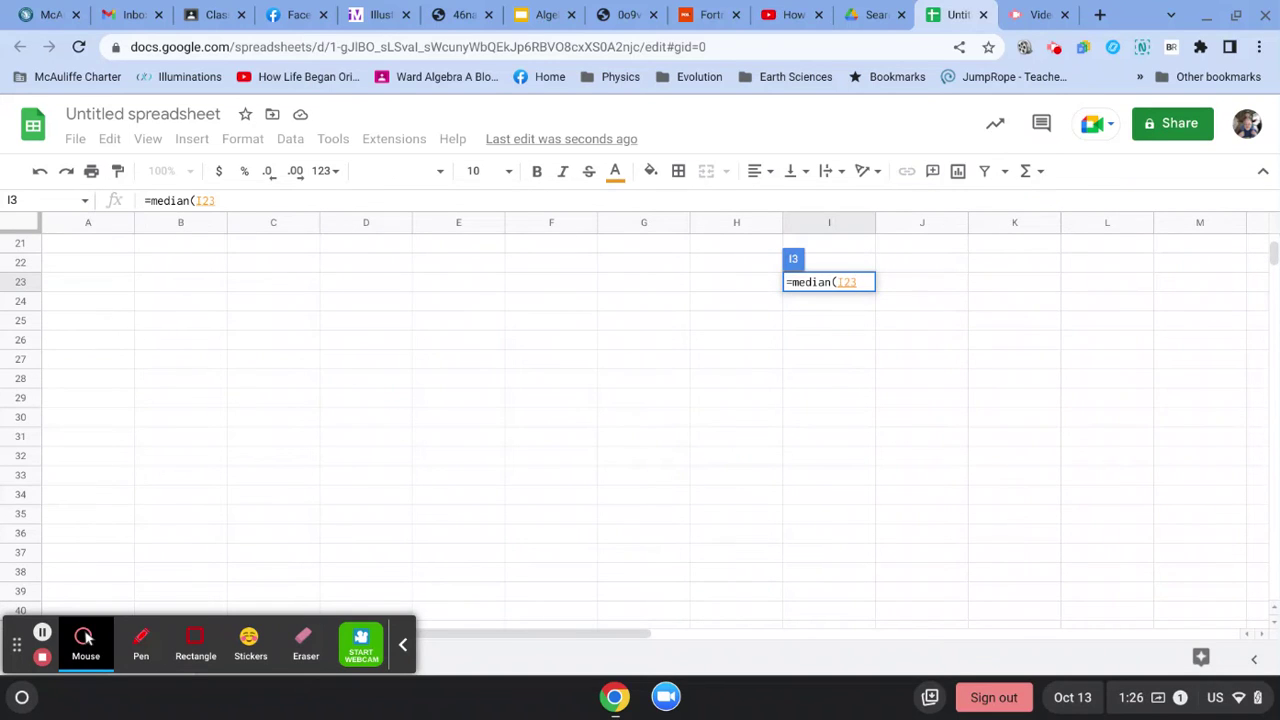
key(BackSpace)
key(ctrl+Left)
key(Left)
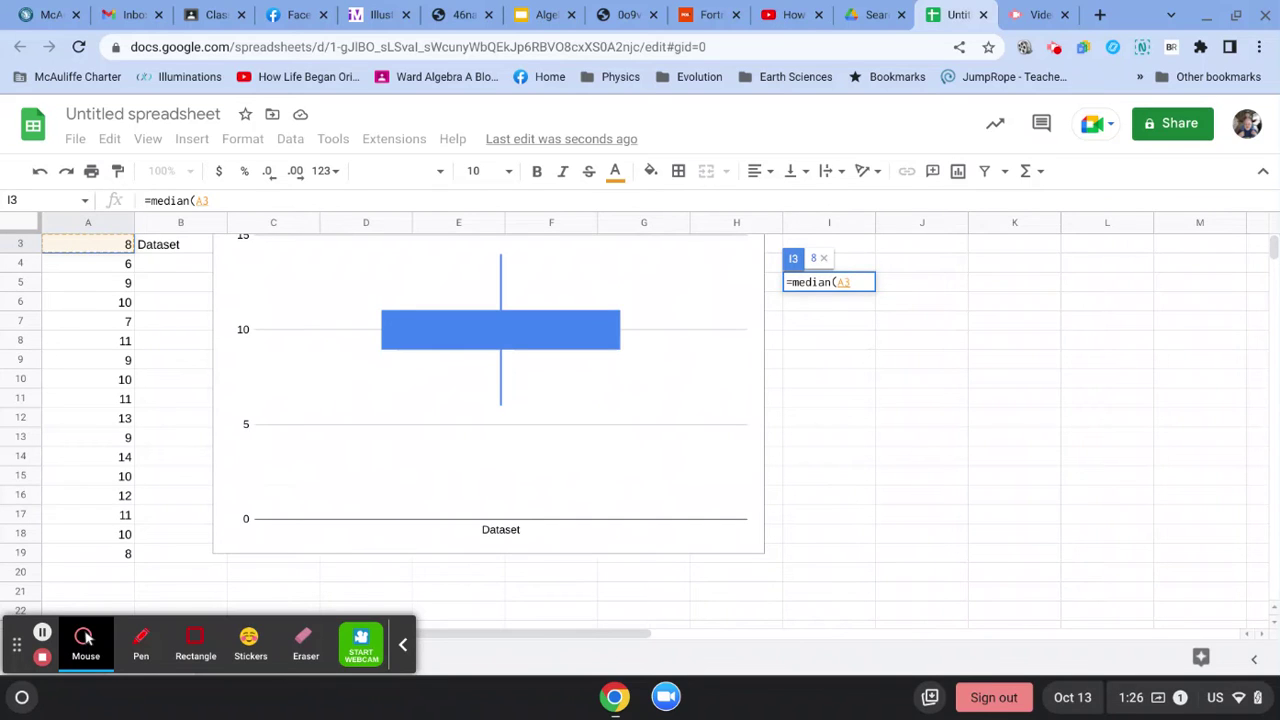
key(shift+Down)
key(shift+Down)
key(shift+Down)
key(ctrl+Up)
key(Down)
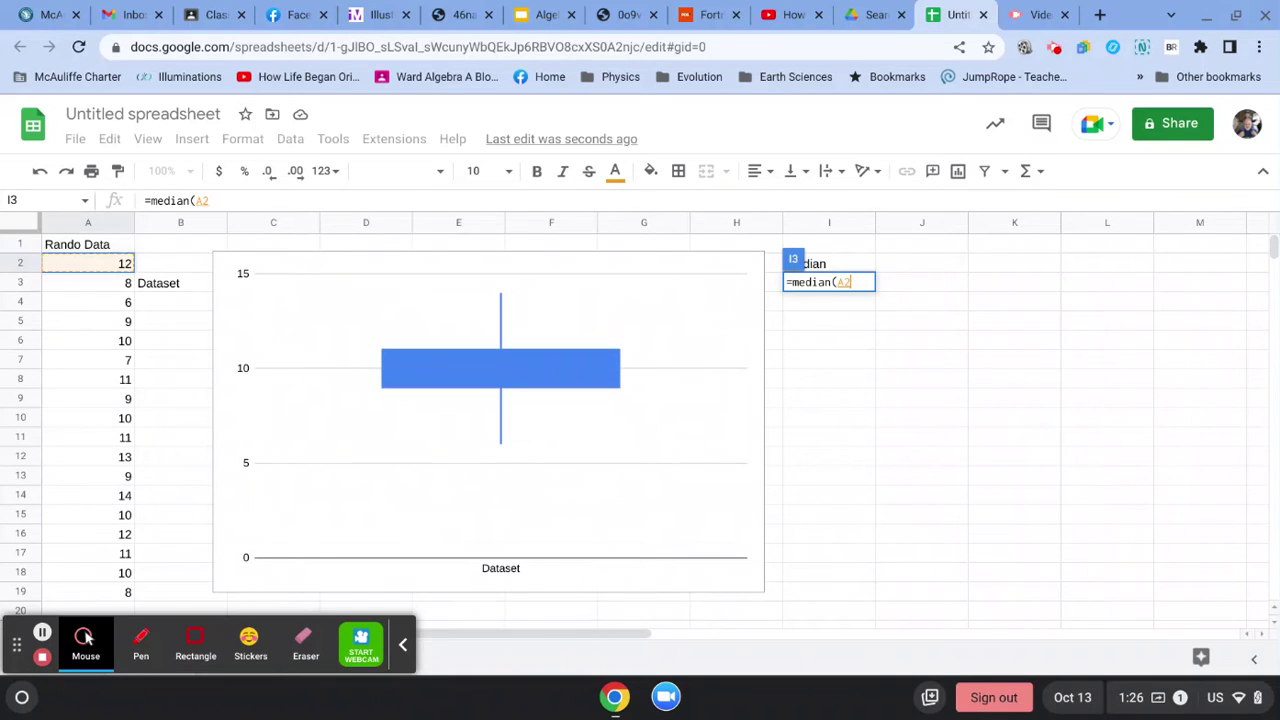
key(shift+Down)
key(shift+Down)
key(shift+Down)
key(shift+Down)
key(shift+Down)
key(shift+Down)
key(shift+Down)
key(shift+Down)
key(shift+Down)
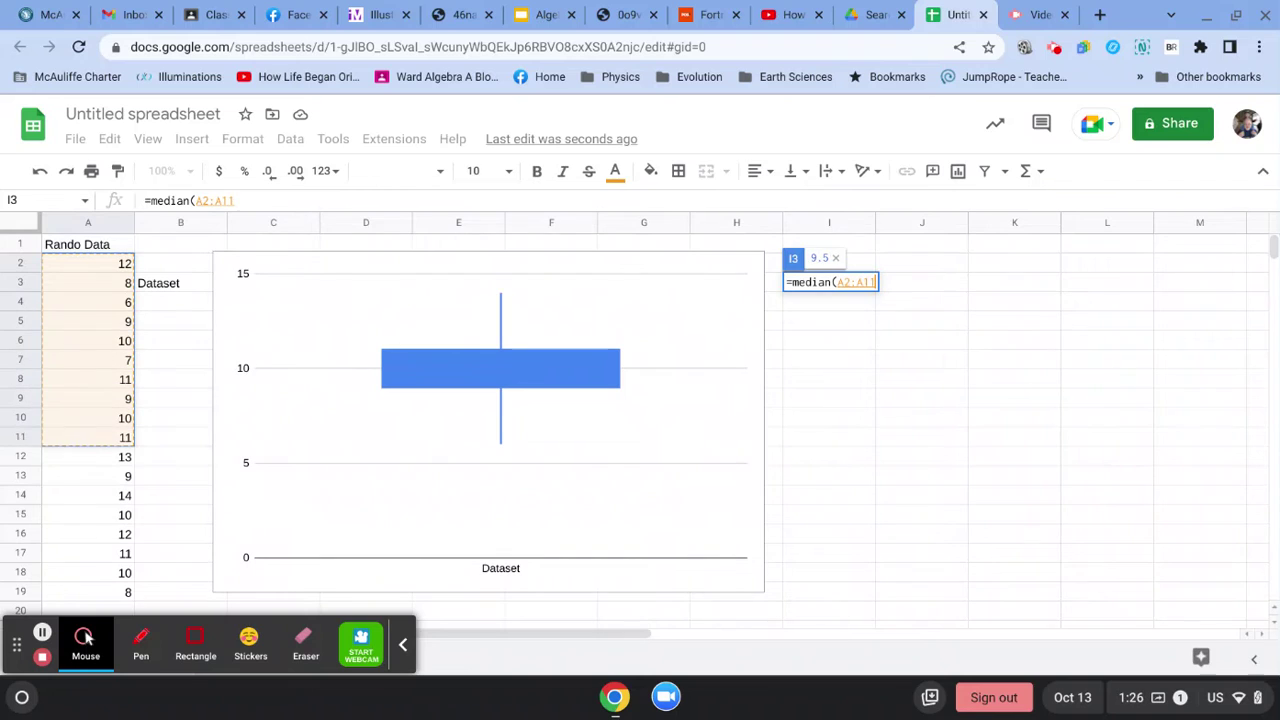
key(shift+Down)
key(shift+Down)
key(shift+Down)
key(shift+Down)
key(shift+Down)
key(shift+Down)
key(shift+Down)
key(shift+Down)
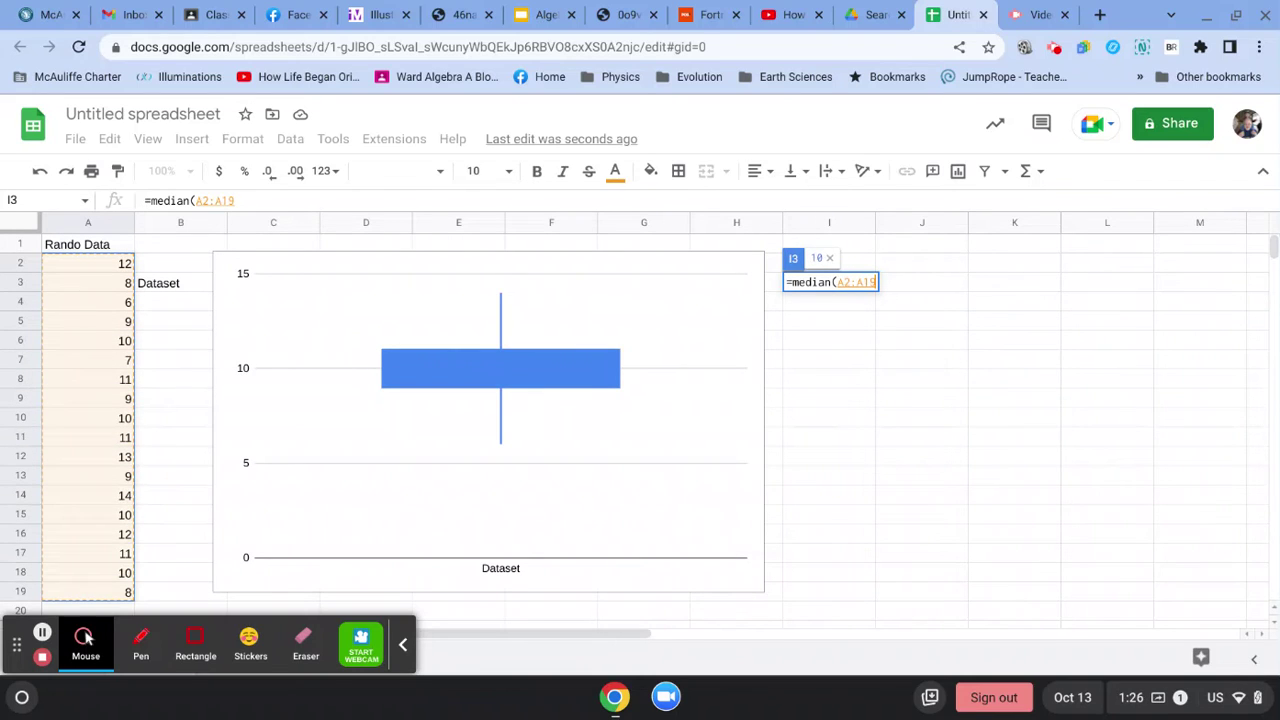
text())
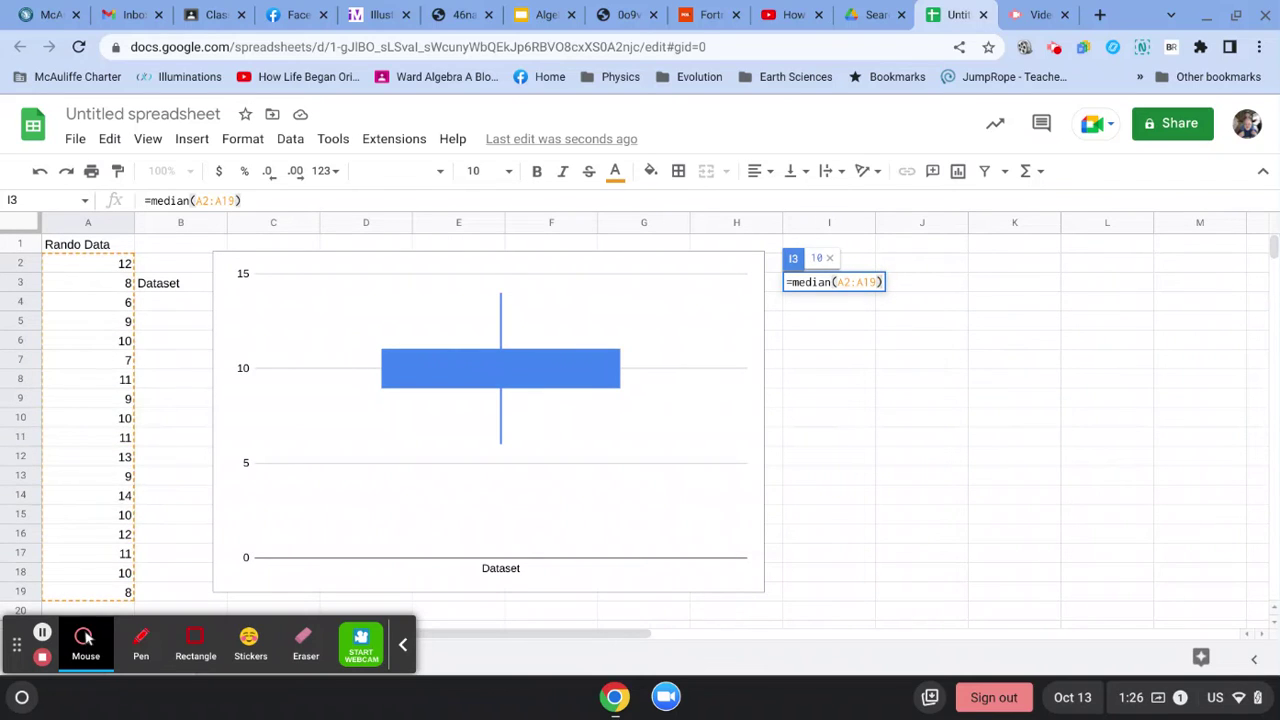
key(Return)
key(Up)
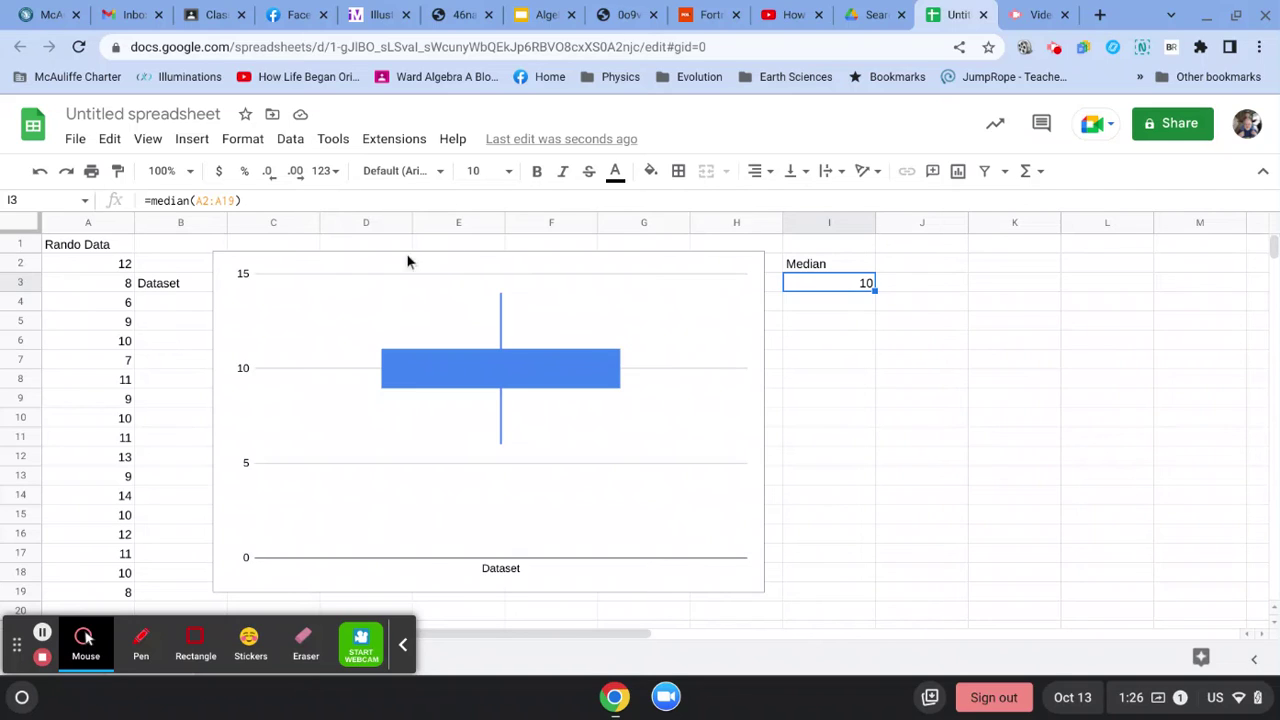
Narrow the candlestick chart to about one column wide, uncovering the Quartile 1, Quartile 3 and Maximum values
click(718, 440)
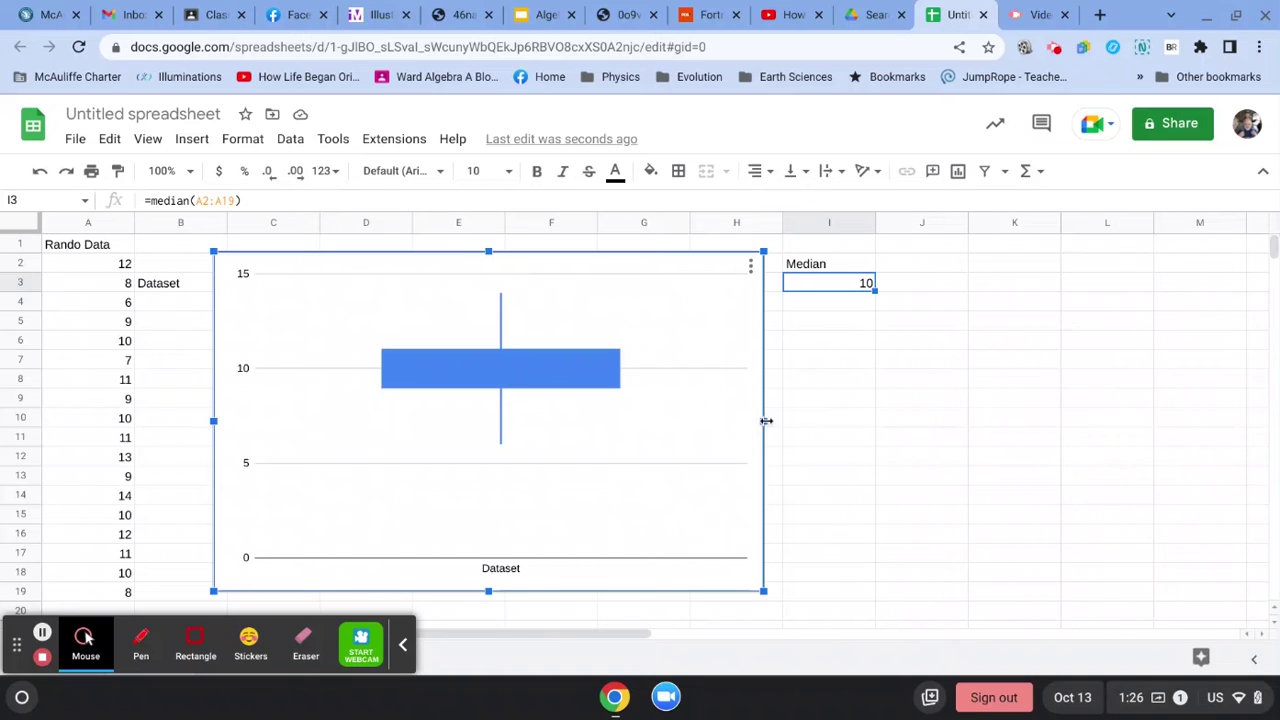
drag(766, 421, 320, 441)
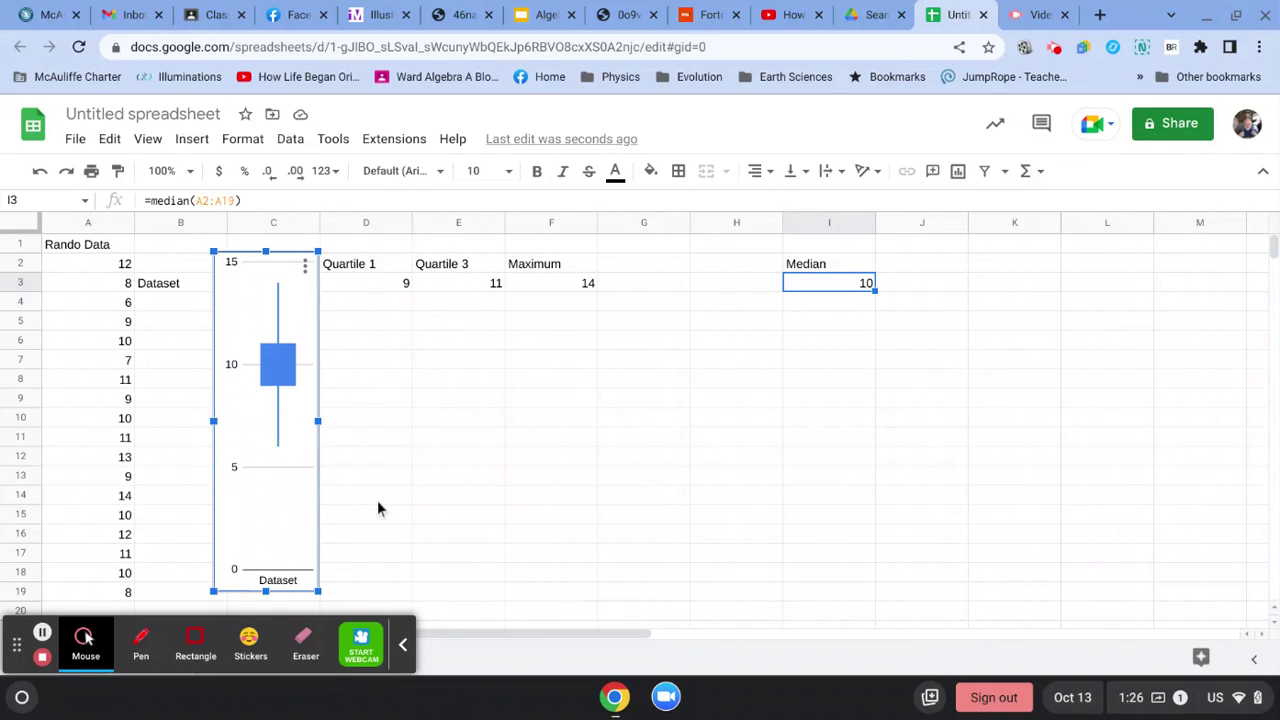
key(ctrl+shift+F5)
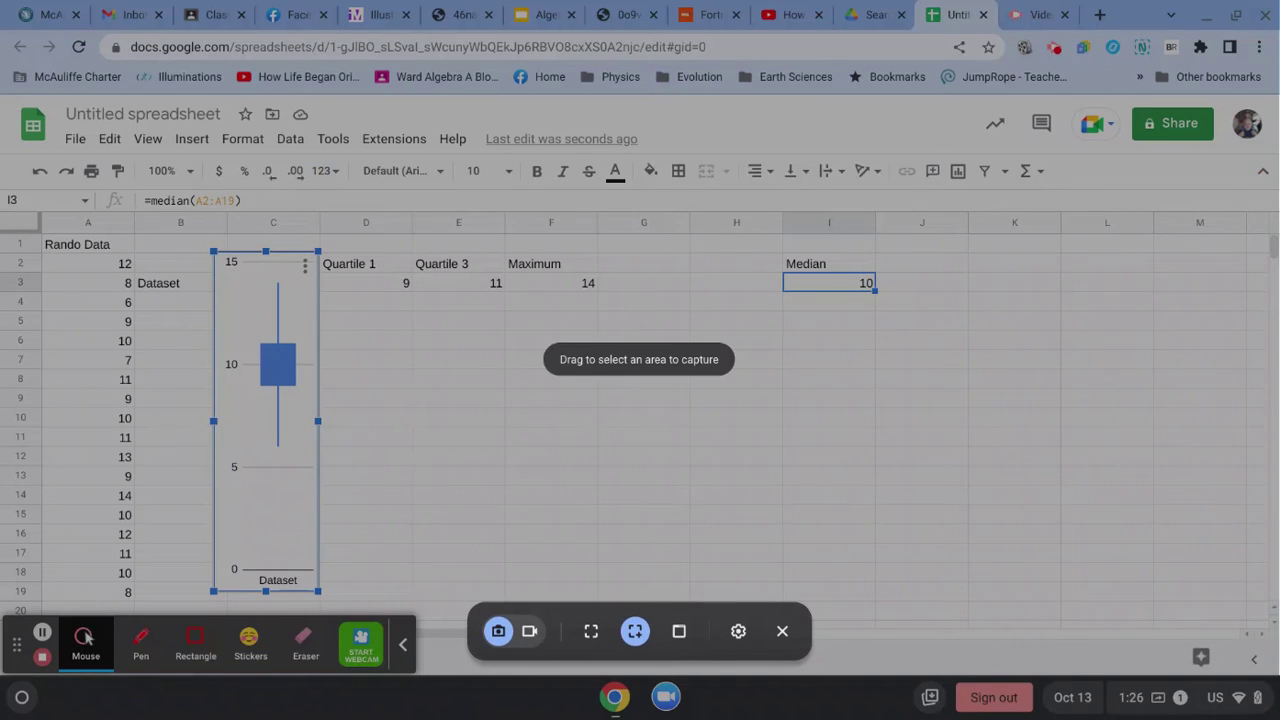
drag(211, 251, 318, 590)
click(782, 631)
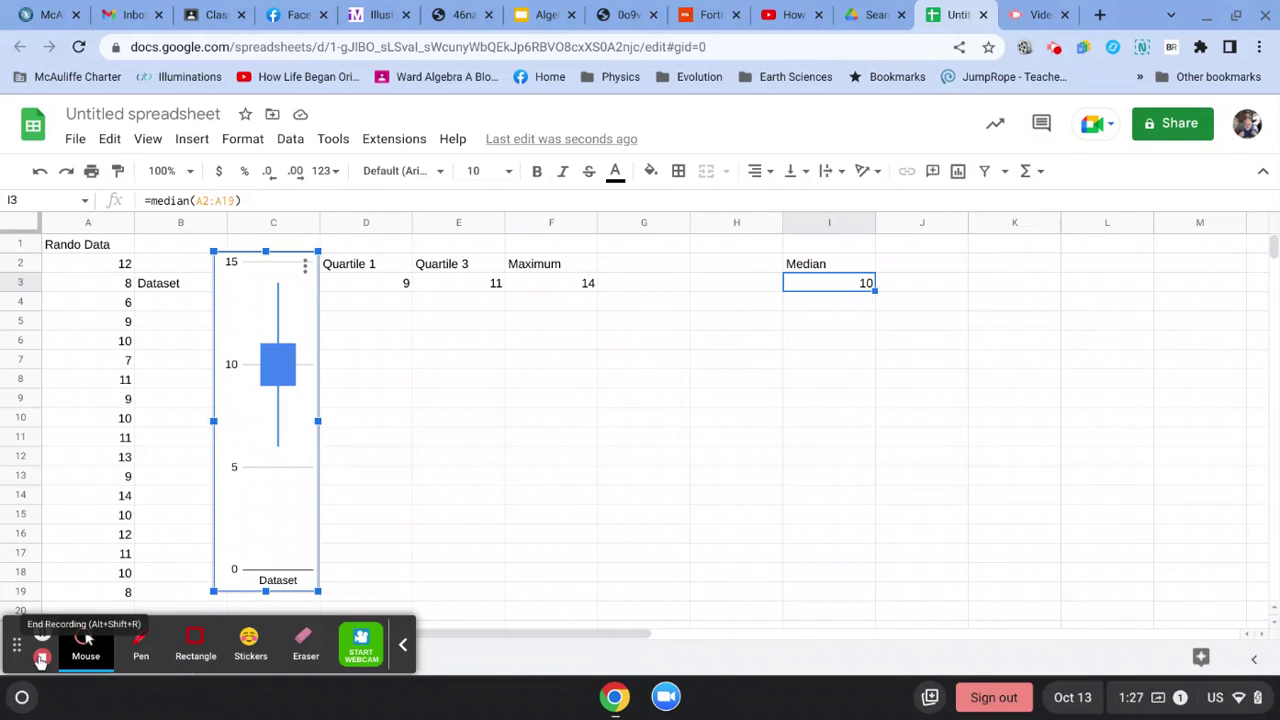